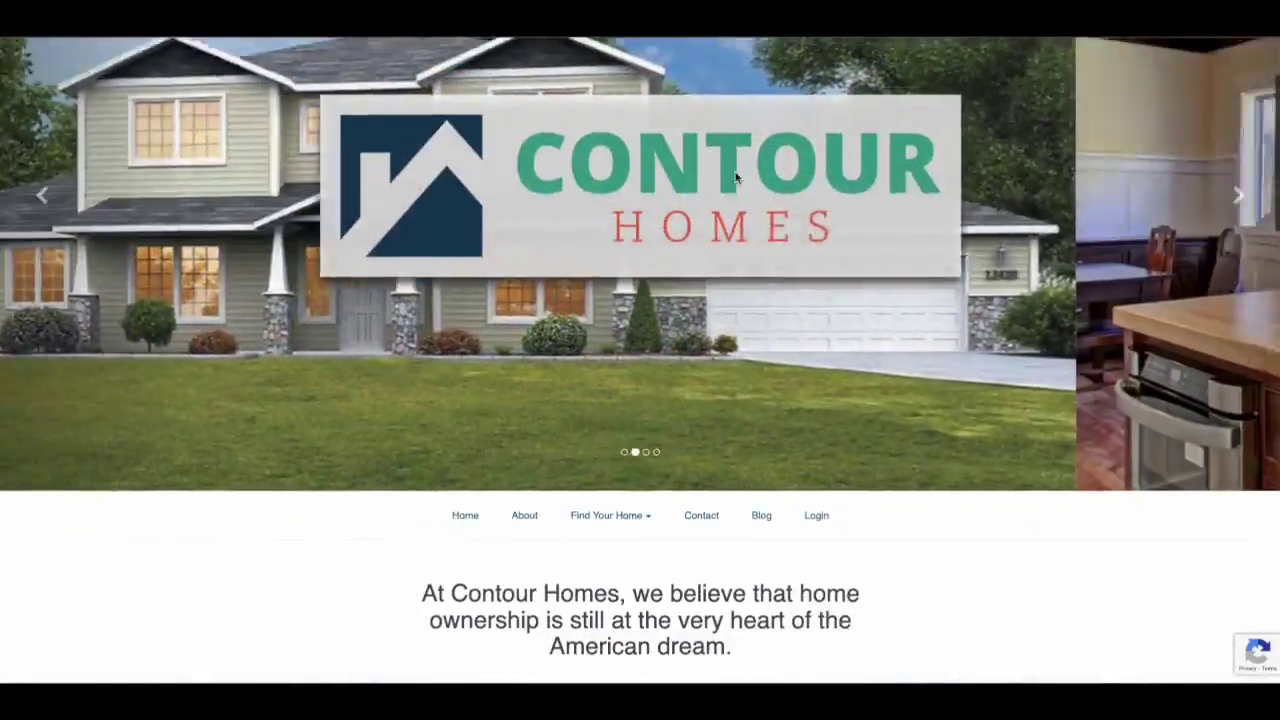
# - Scroll the Contour Homes home page down to the Online Access for Homeowners footer section
pyautogui.scroll(-3, 735, 177)
pyautogui.scroll(-10, 735, 177)
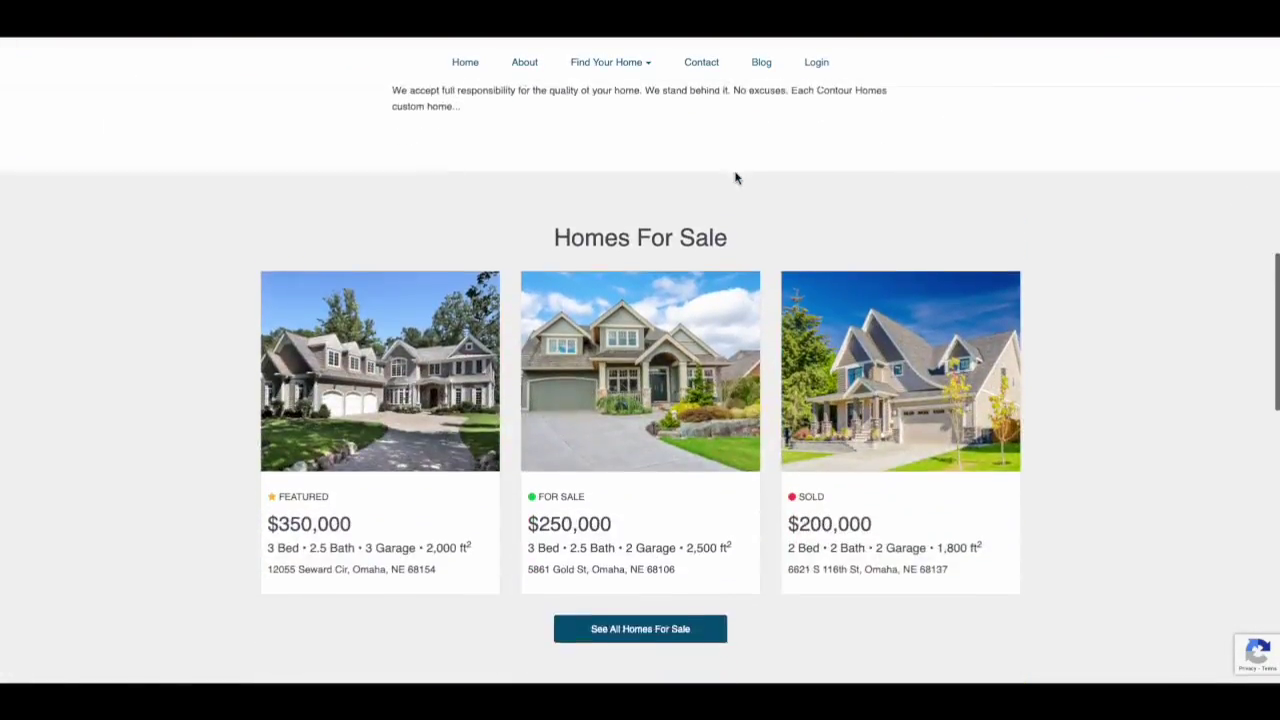
pyautogui.scroll(-7, 735, 177)
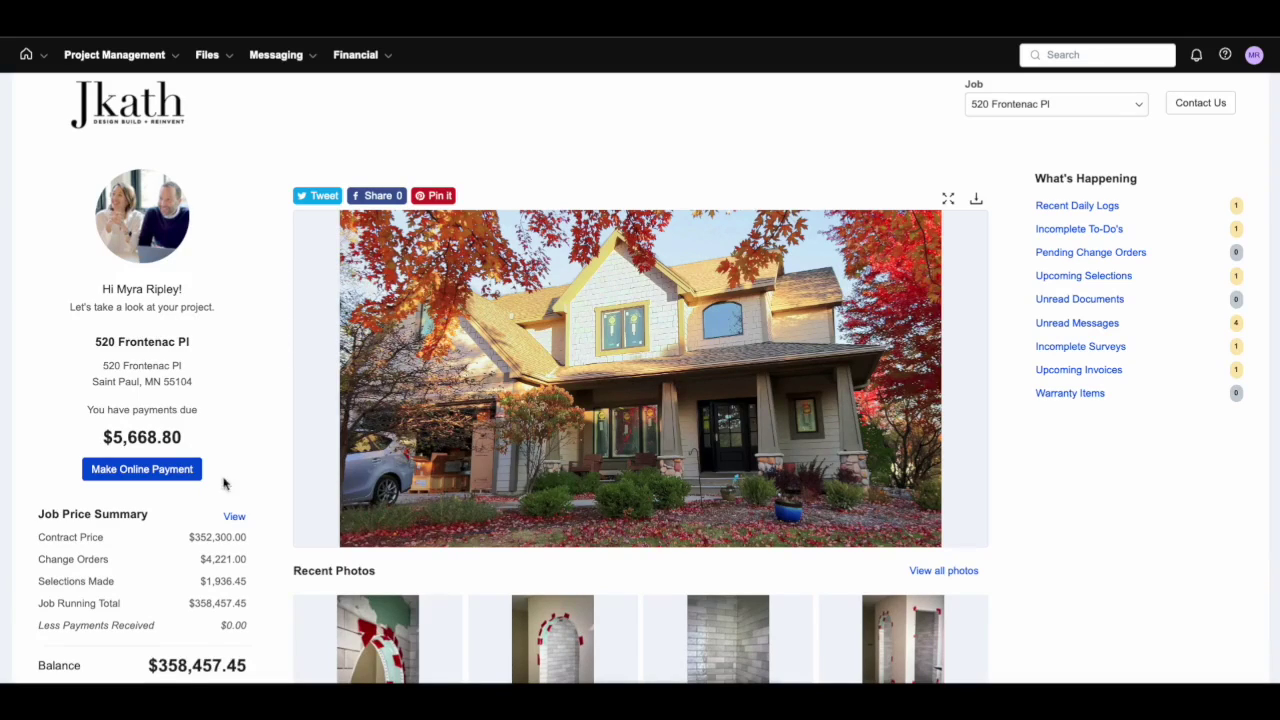
# - Review the Job Price Summary breakdown, then browse the dashboard's comments, schedule and weather forecast
pyautogui.click(234, 518)
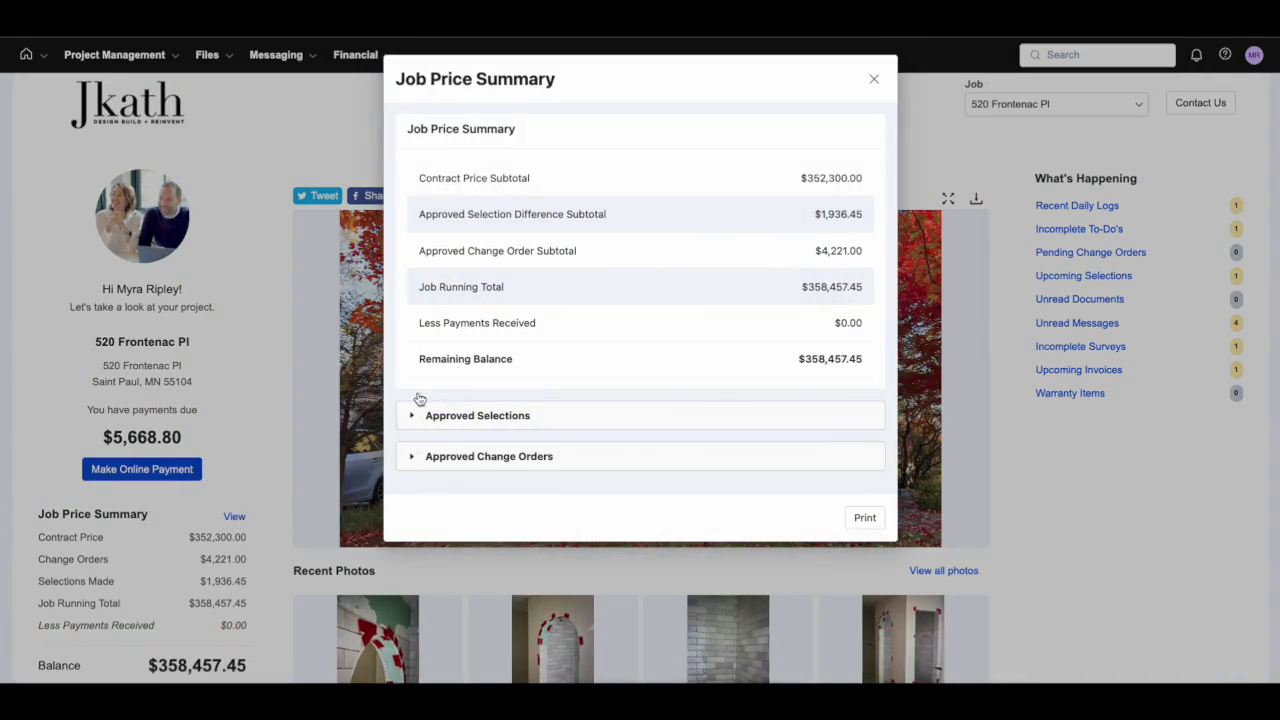
pyautogui.click(875, 81)
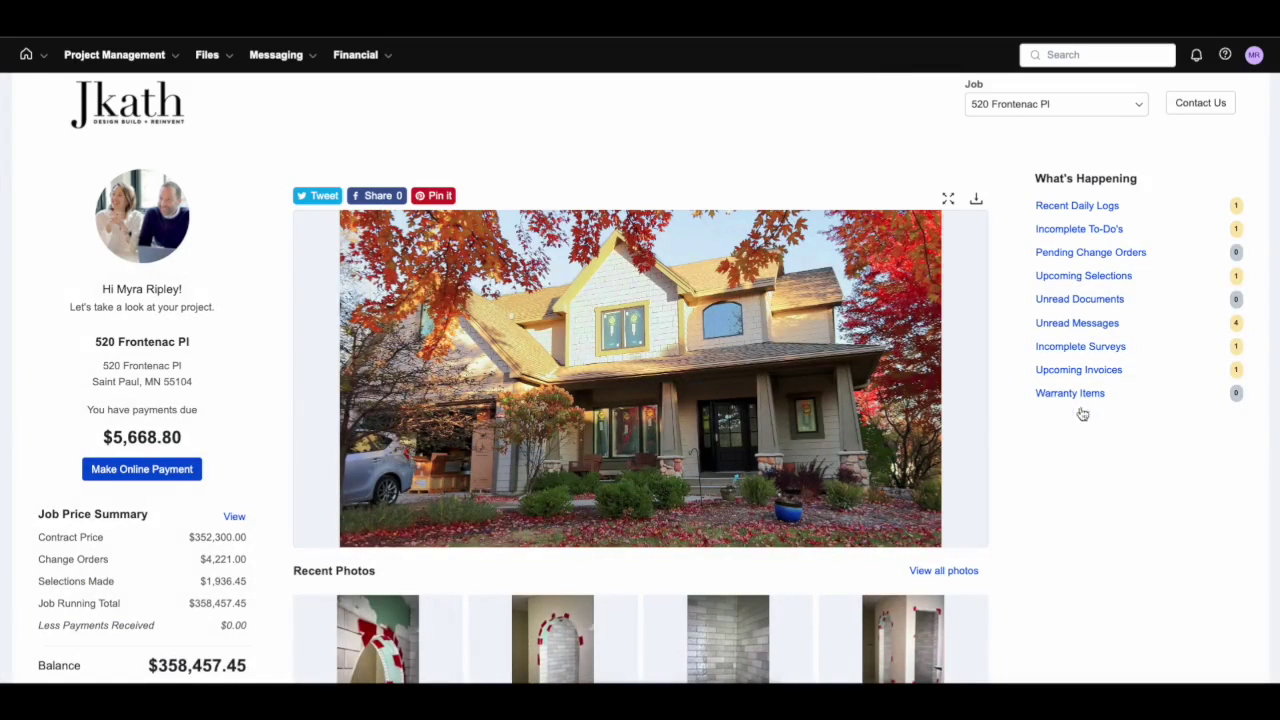
pyautogui.scroll(-1, 1077, 444)
pyautogui.scroll(-4, 1077, 444)
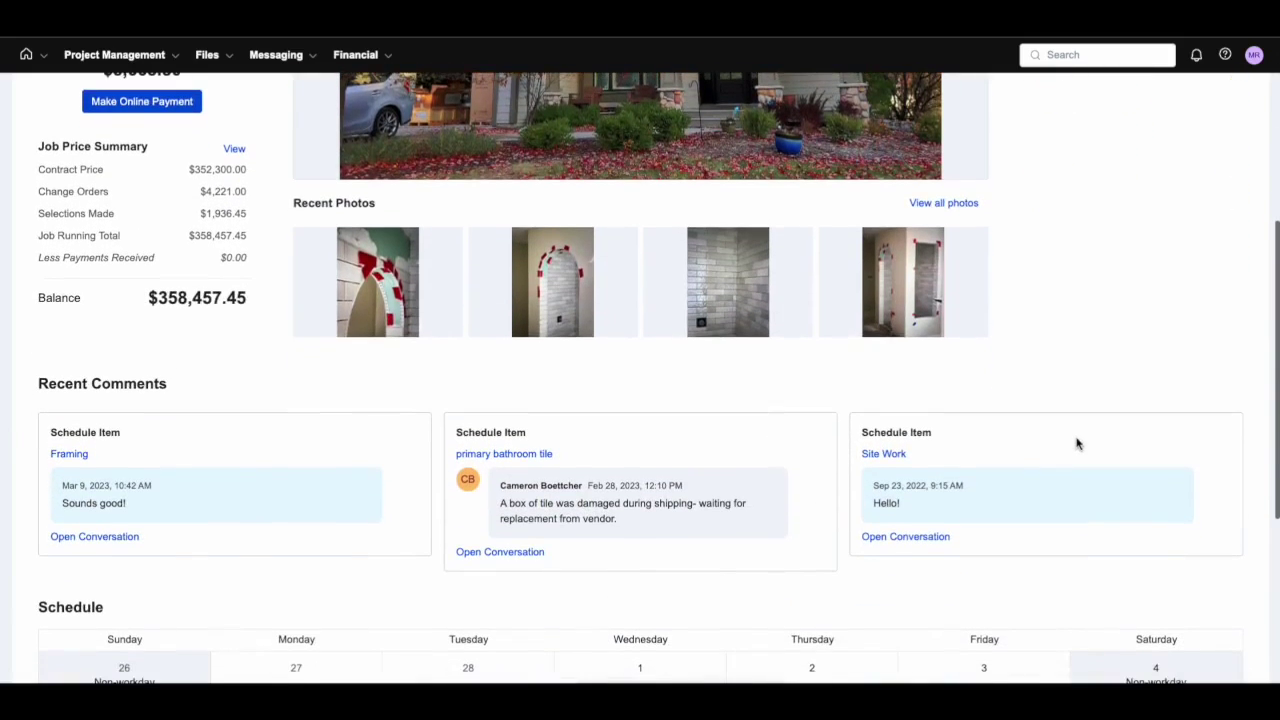
pyautogui.scroll(-4, 1077, 444)
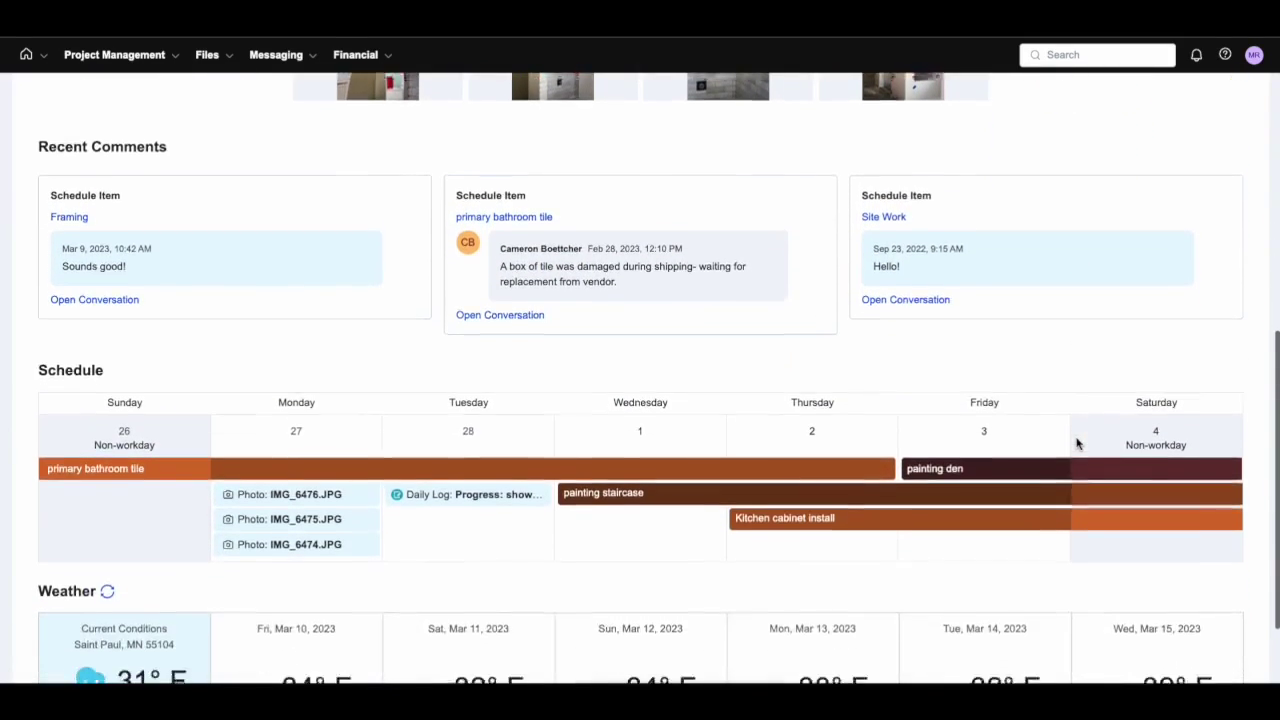
pyautogui.scroll(-1, 1077, 444)
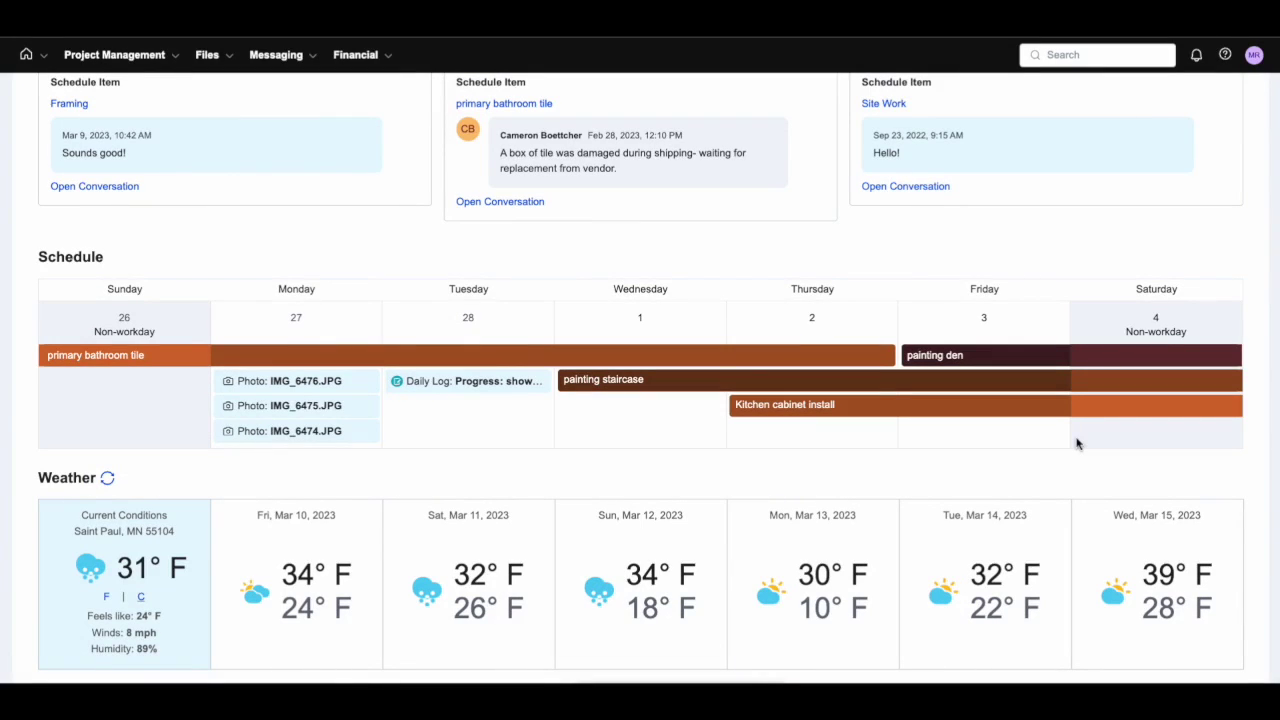
pyautogui.scroll(8, 1077, 444)
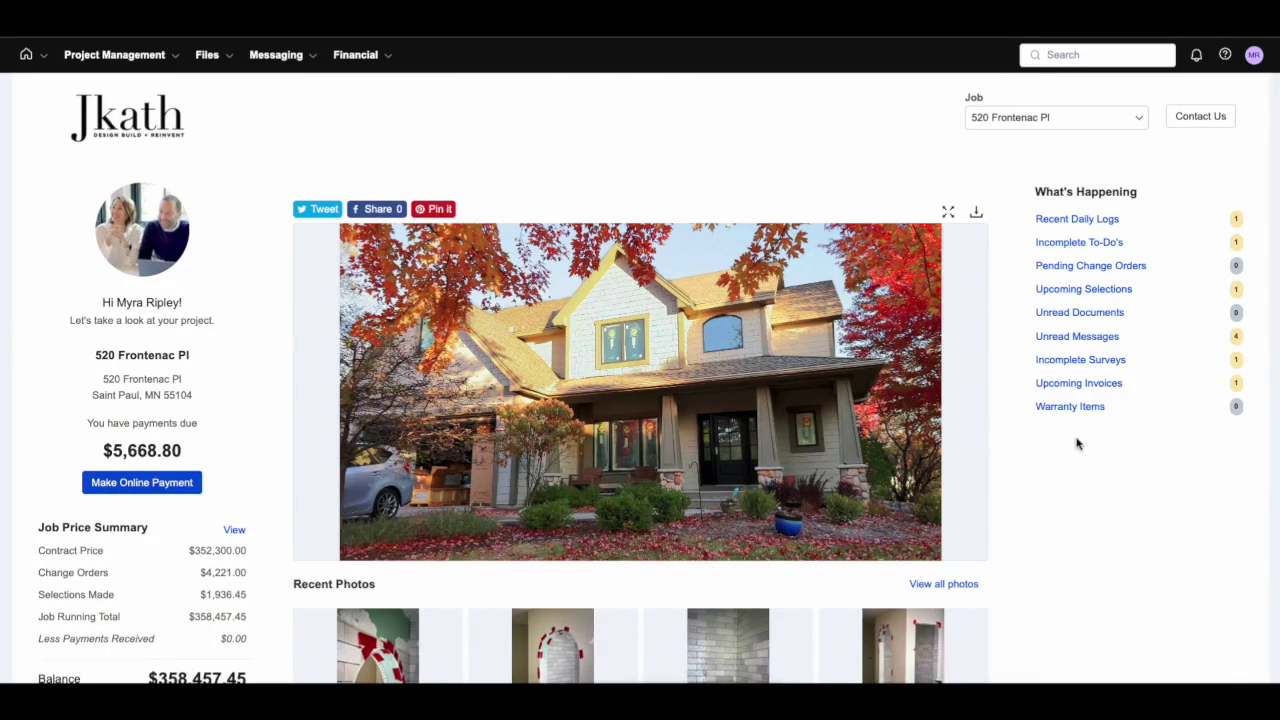
# - Post the comment 'Great!' on the Framing item in the project schedule
pyautogui.click(120, 57)
pyautogui.click(116, 88)
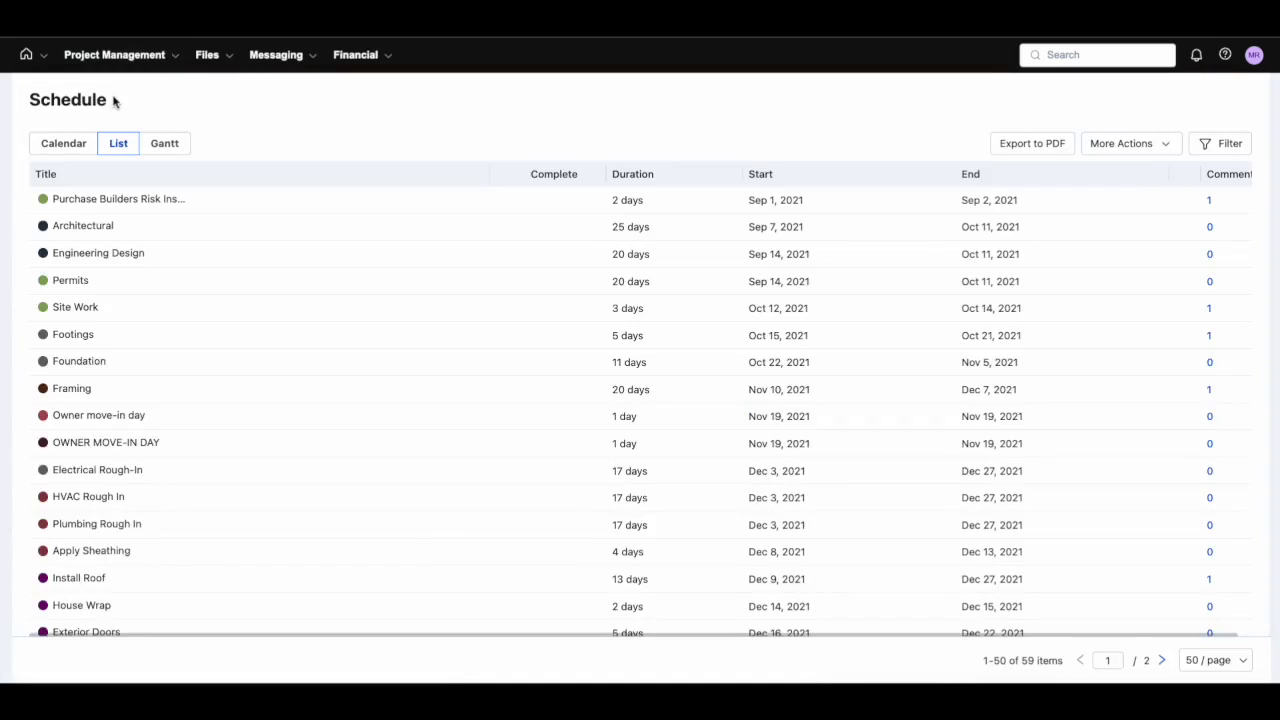
pyautogui.click(76, 392)
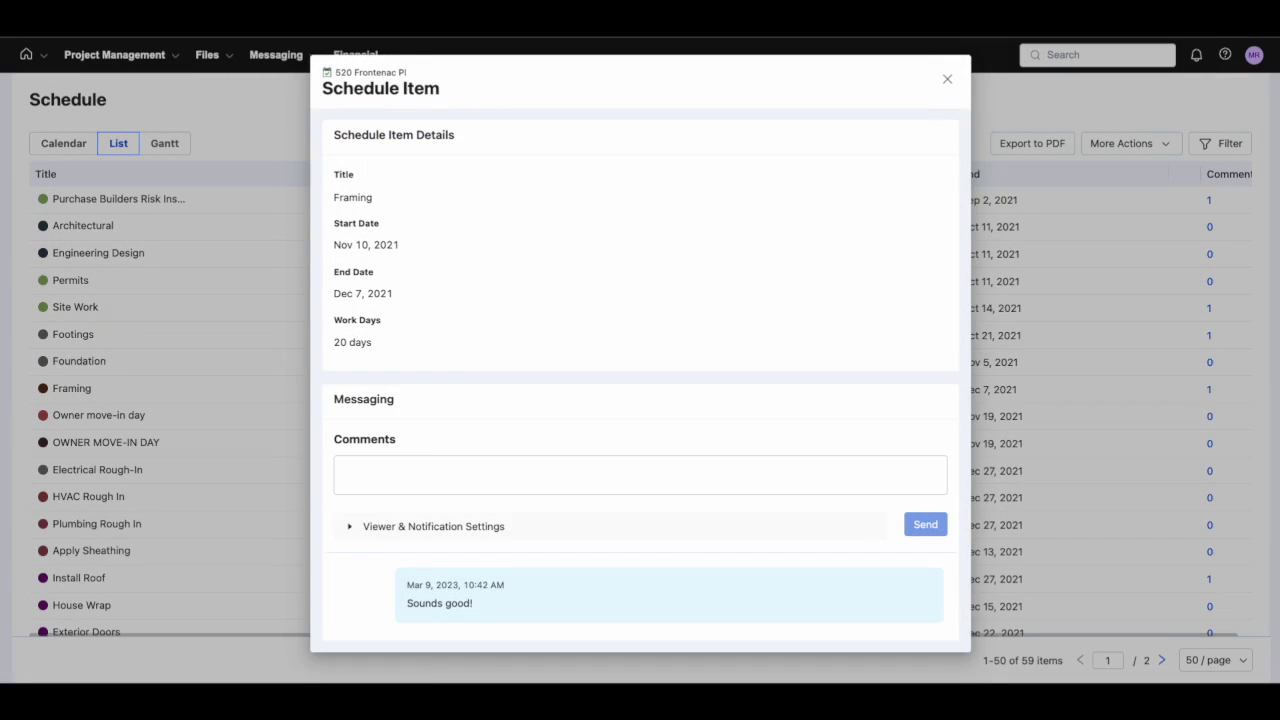
pyautogui.click(420, 481)
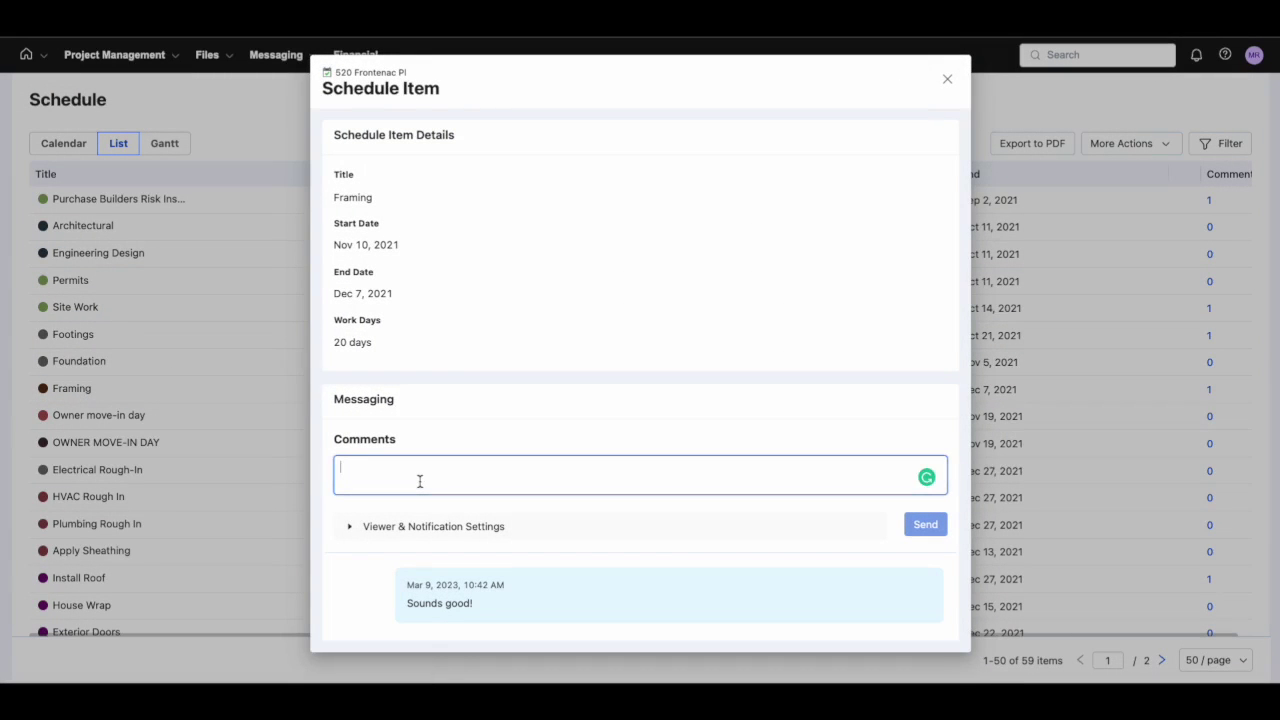
pyautogui.write('Great!')
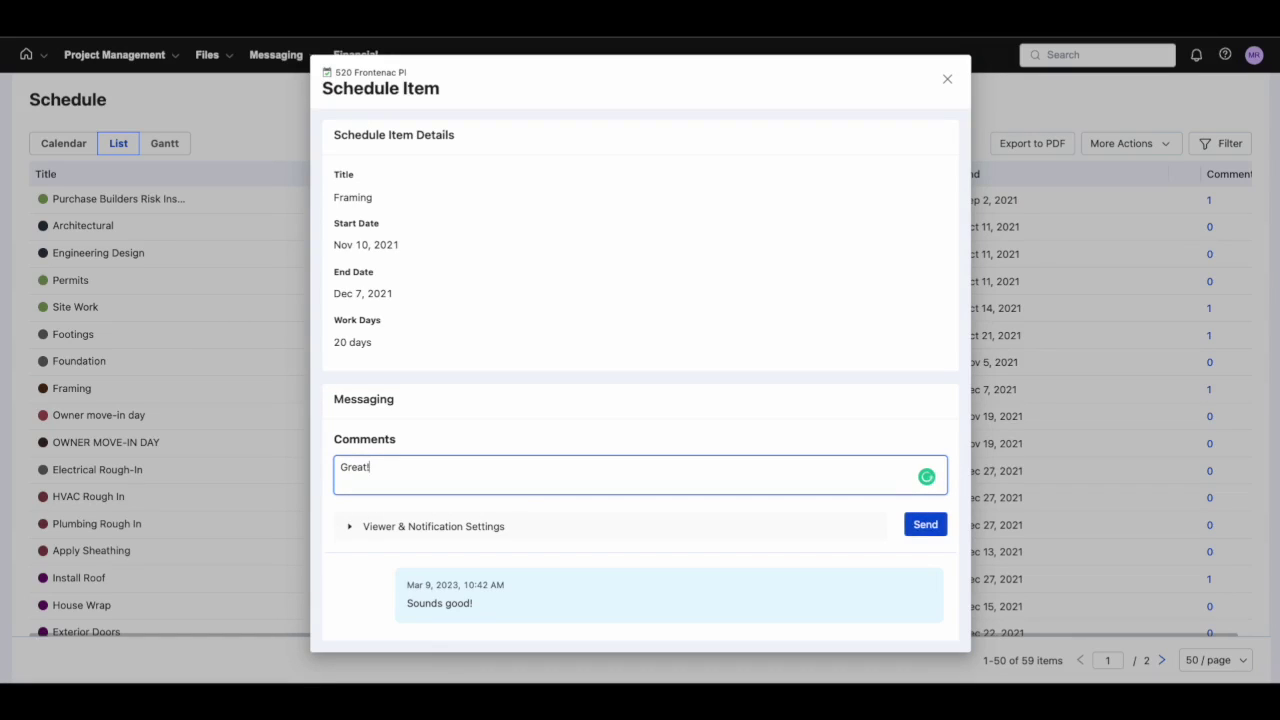
pyautogui.click(923, 524)
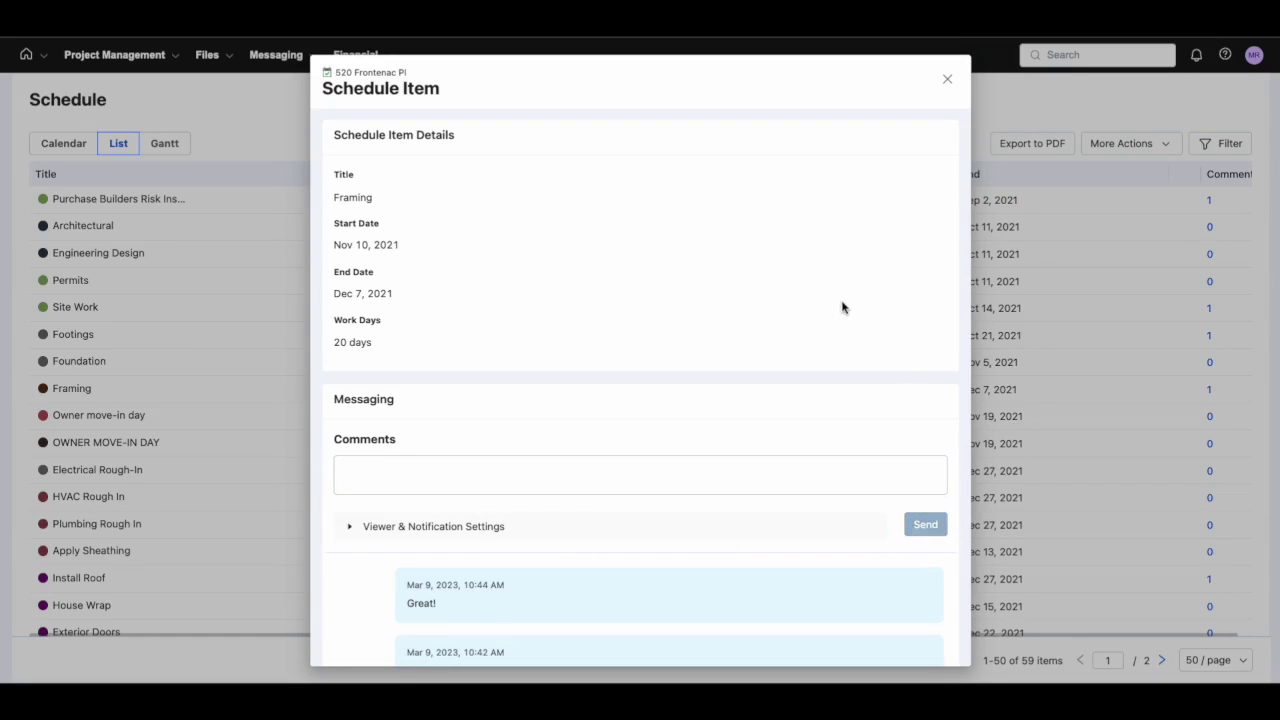
pyautogui.click(948, 80)
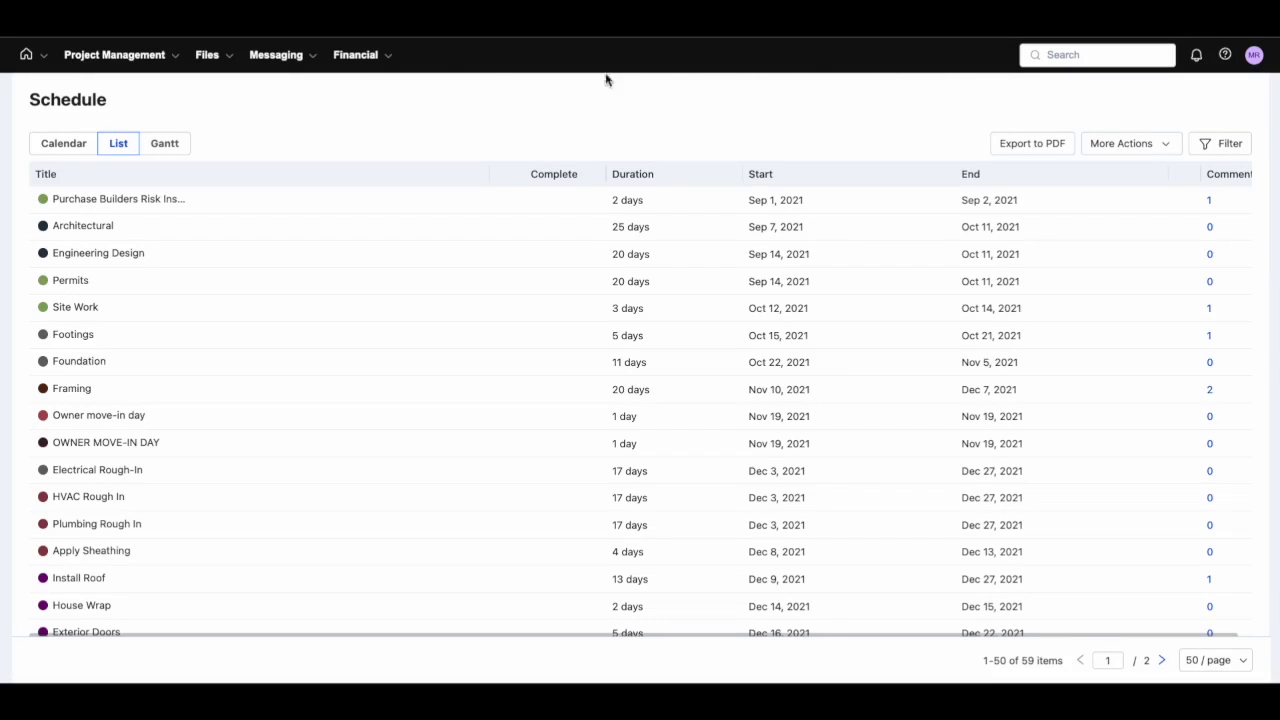
# - Go to Project Management > Daily Logs and scroll through the log entries
pyautogui.click(124, 55)
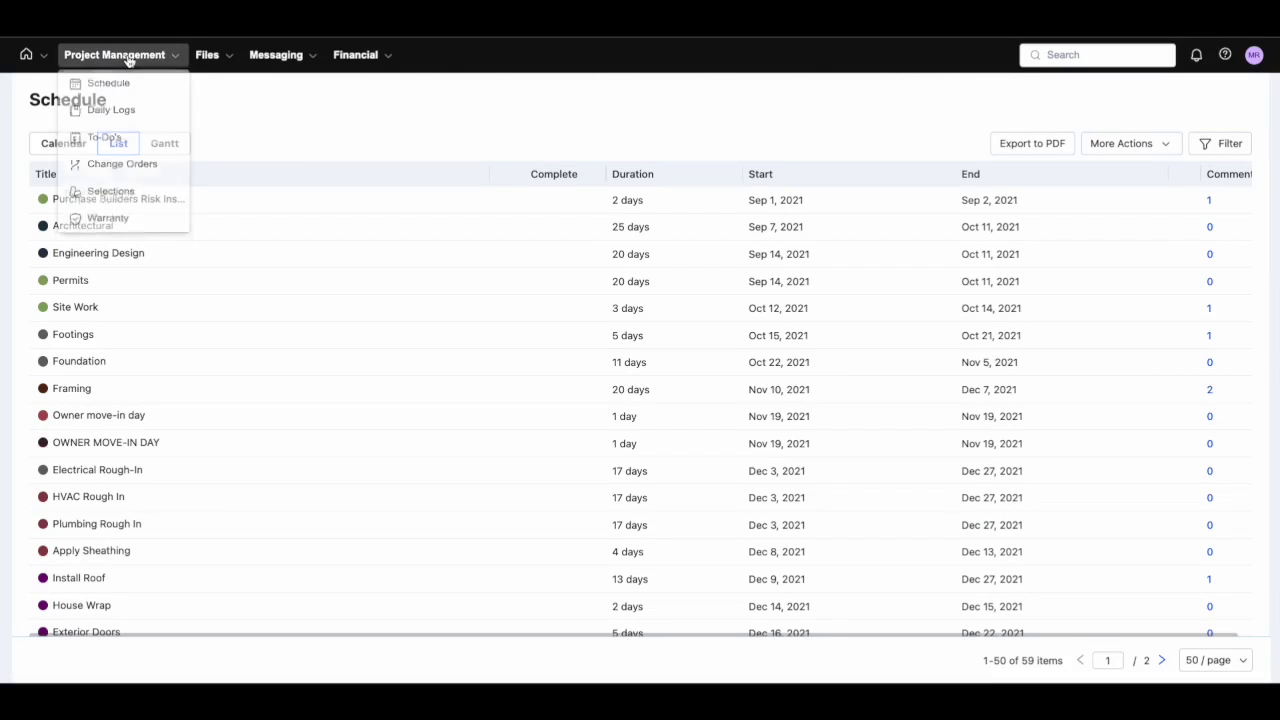
pyautogui.click(122, 114)
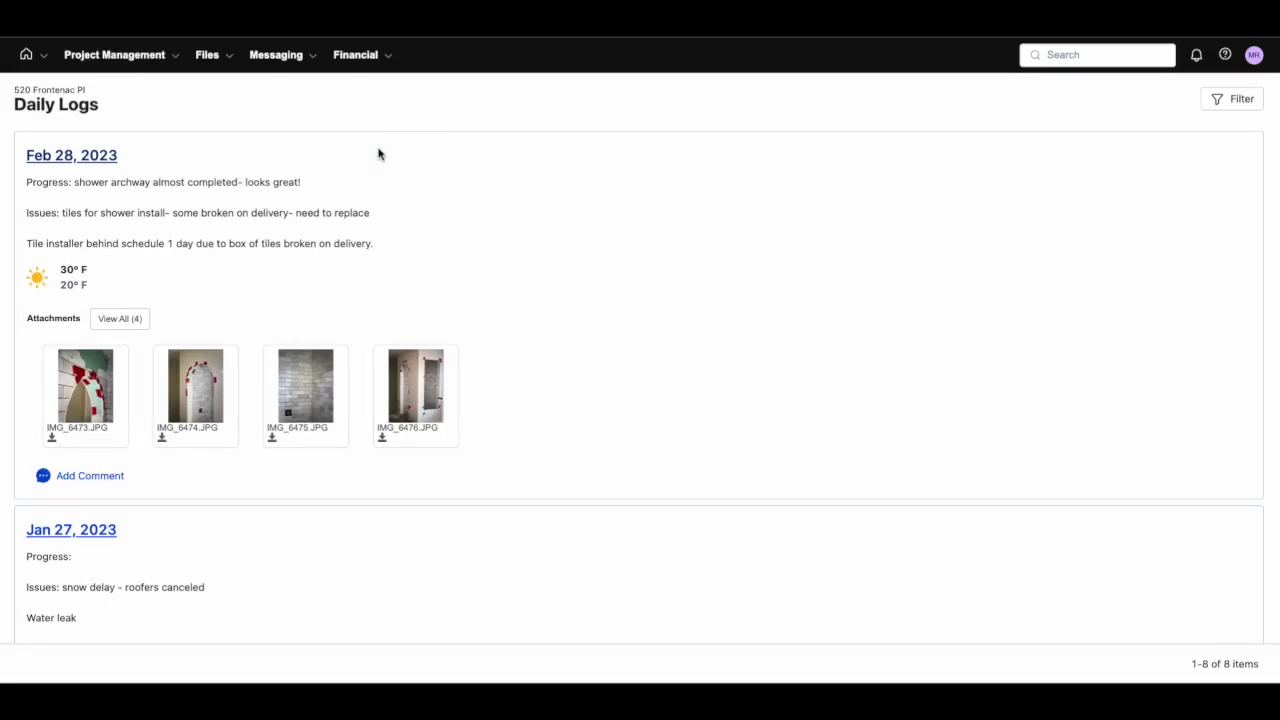
pyautogui.scroll(-2, 295, 247)
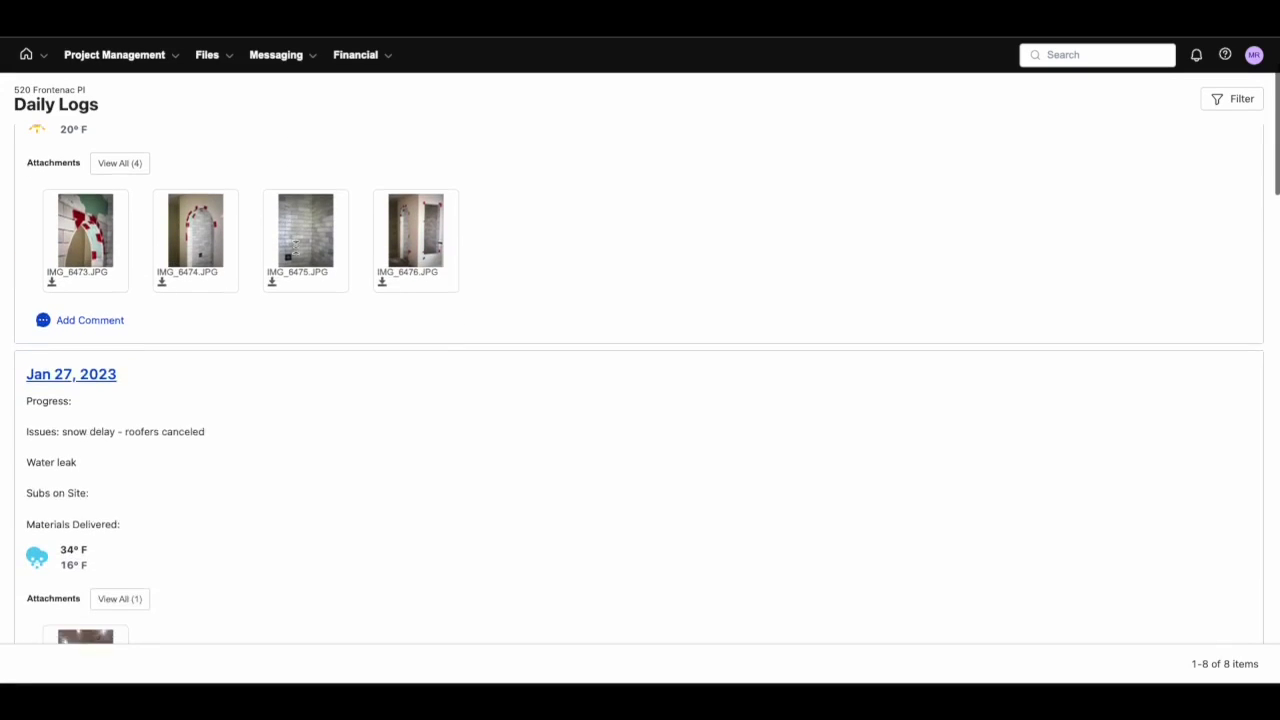
pyautogui.scroll(-1, 295, 247)
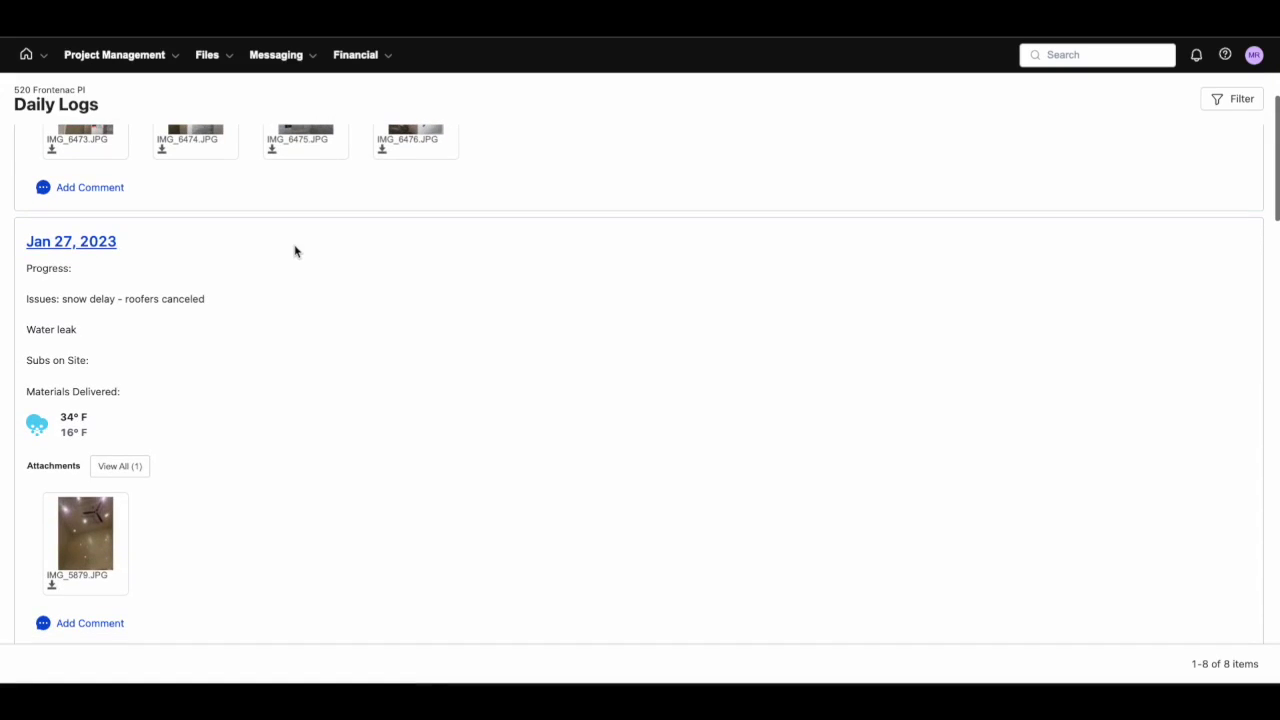
pyautogui.scroll(-2, 295, 251)
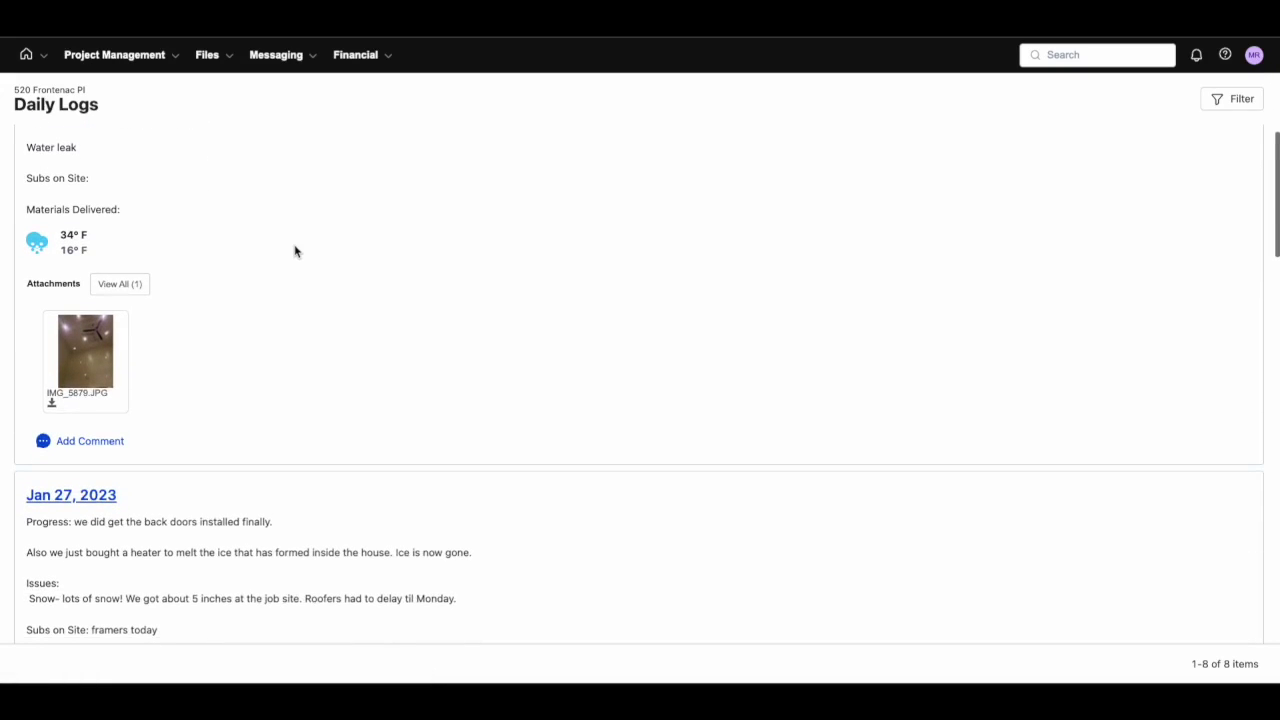
pyautogui.scroll(-1, 295, 251)
pyautogui.scroll(-1, 295, 251)
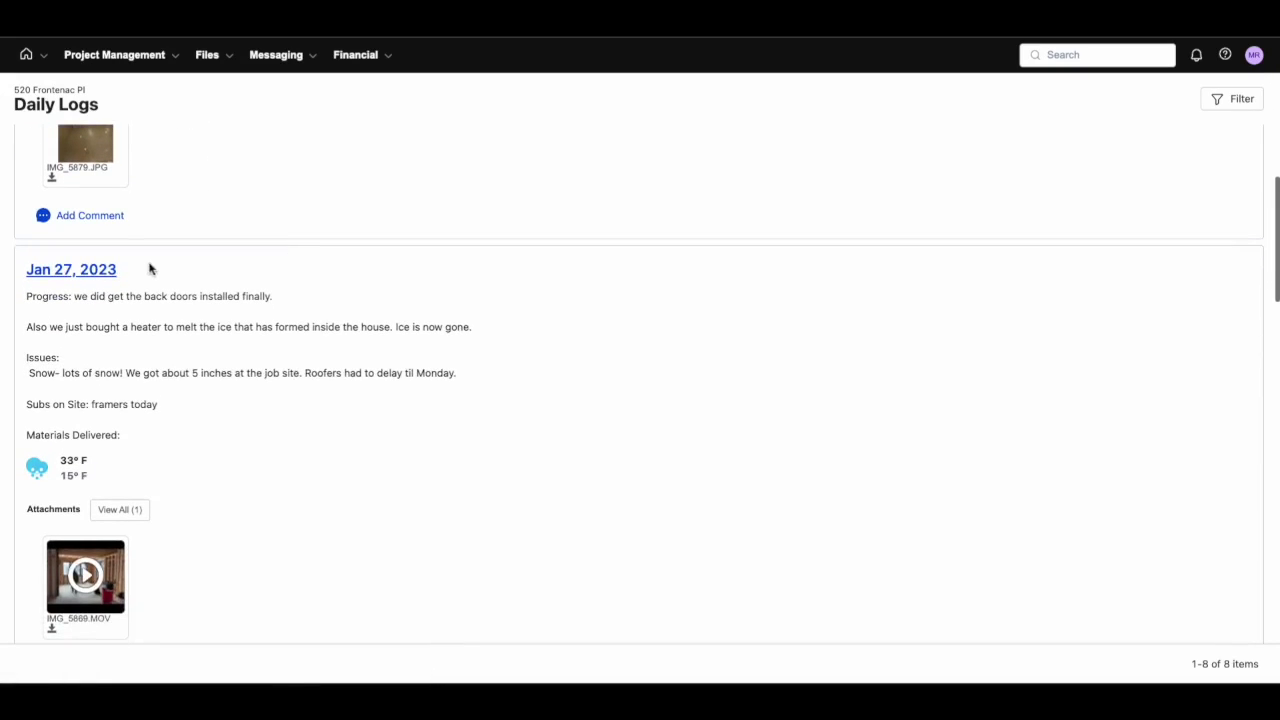
# - View the full Jan 27, 2023 daily log, then close it
pyautogui.click(109, 273)
pyautogui.scroll(-5, 554, 411)
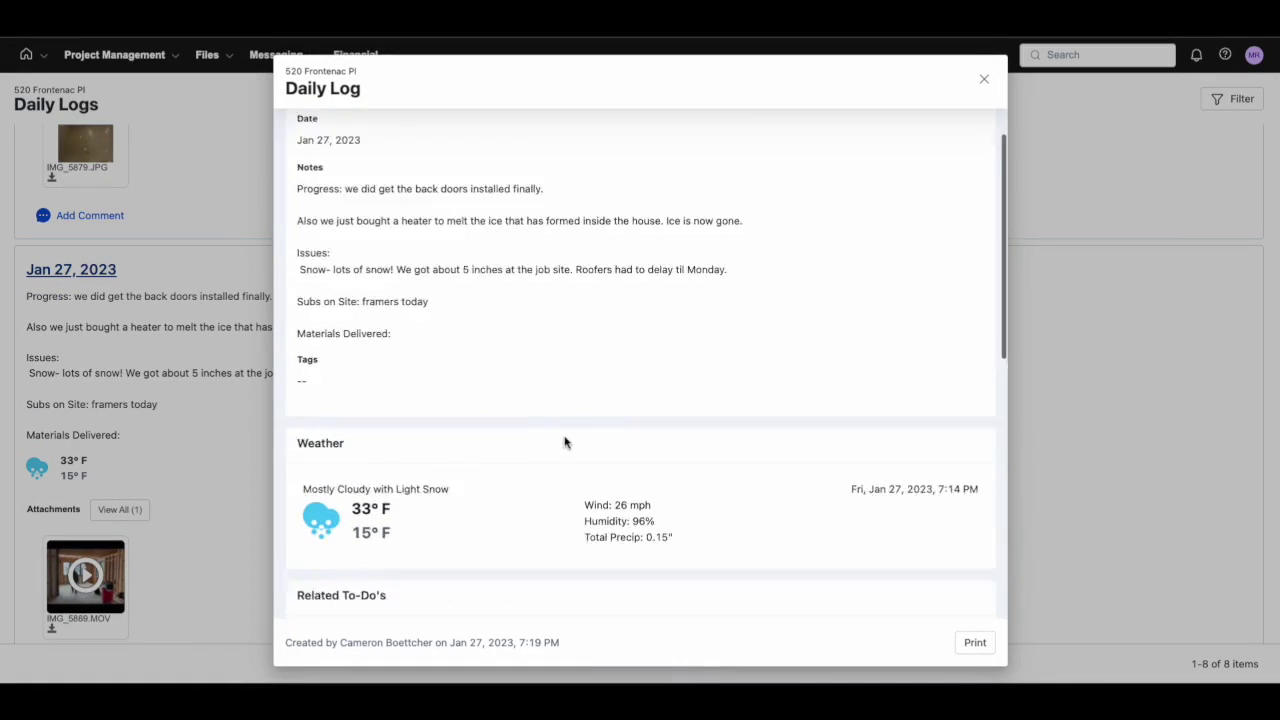
pyautogui.scroll(-2, 566, 438)
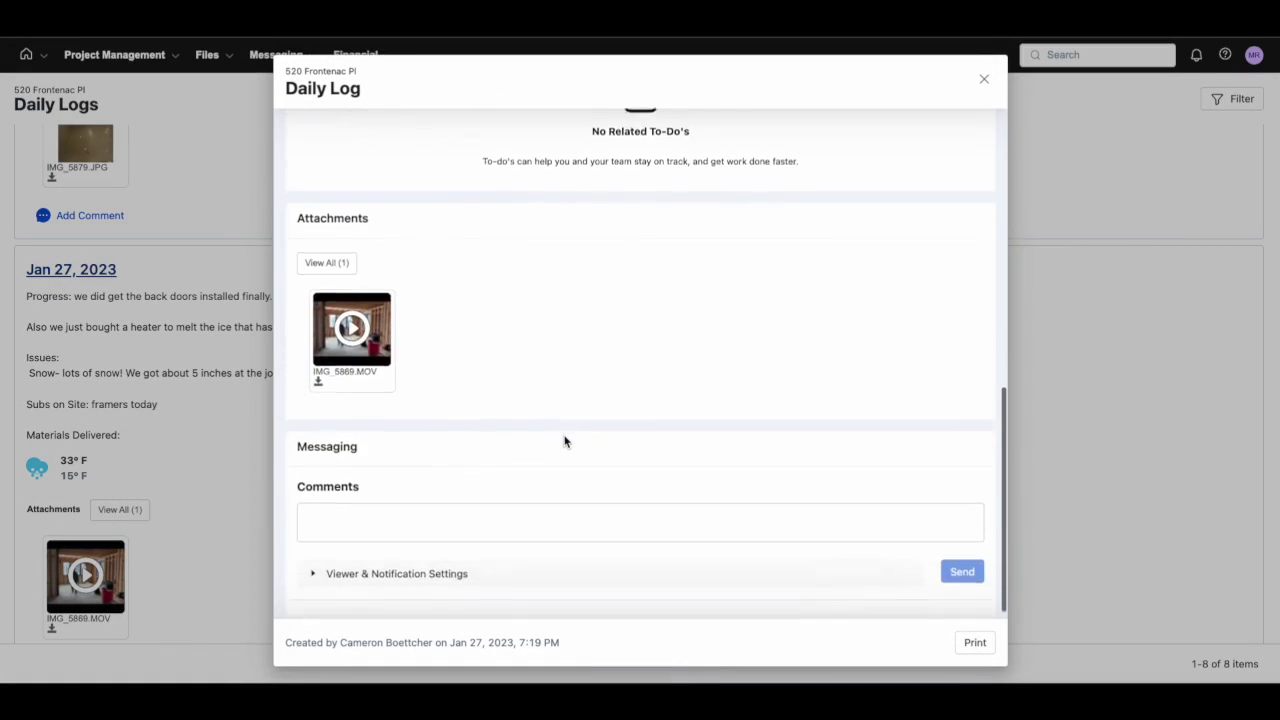
pyautogui.click(984, 80)
# - In To-Do's, mark the Final Design Meeting with Home Owner to-do as complete
pyautogui.click(114, 55)
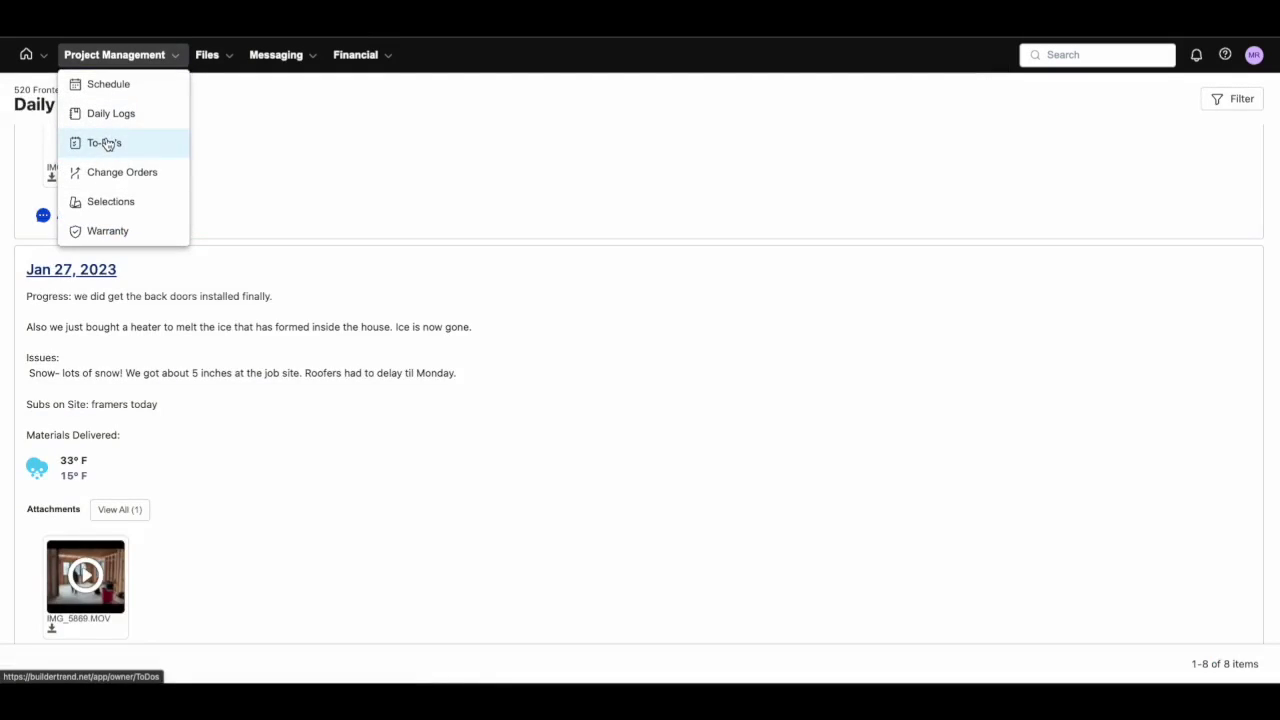
pyautogui.click(110, 141)
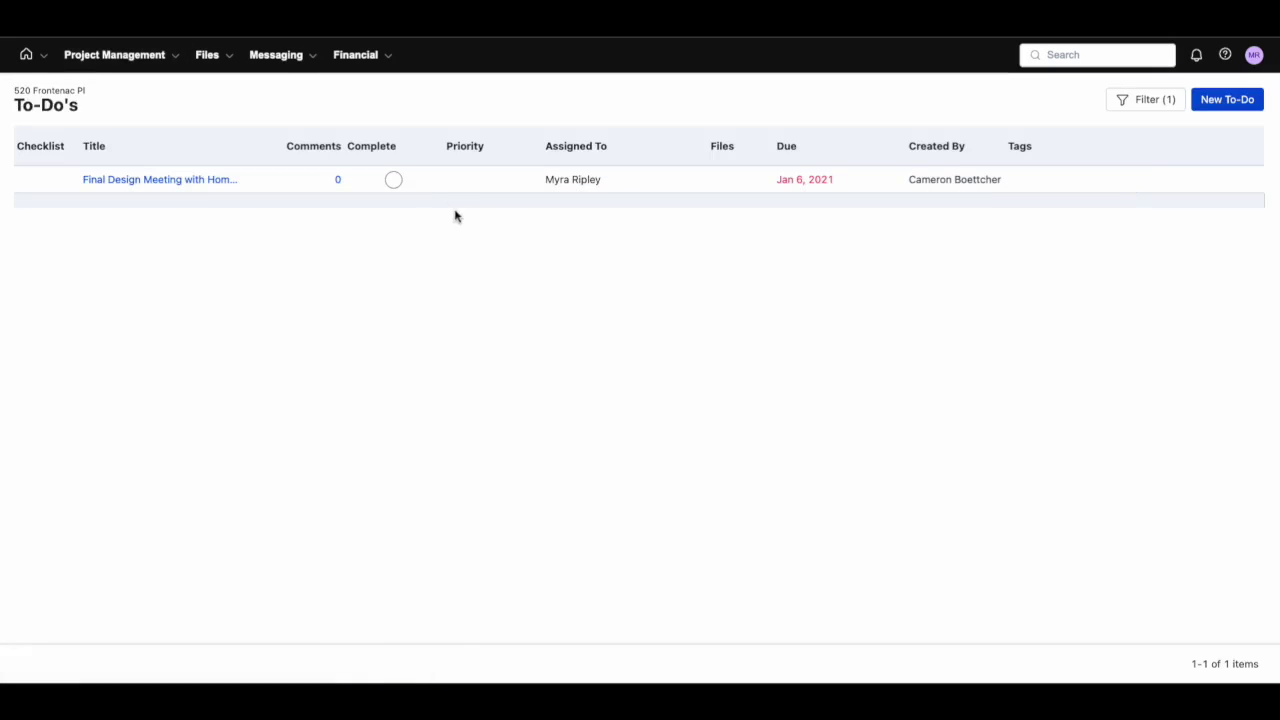
pyautogui.click(157, 179)
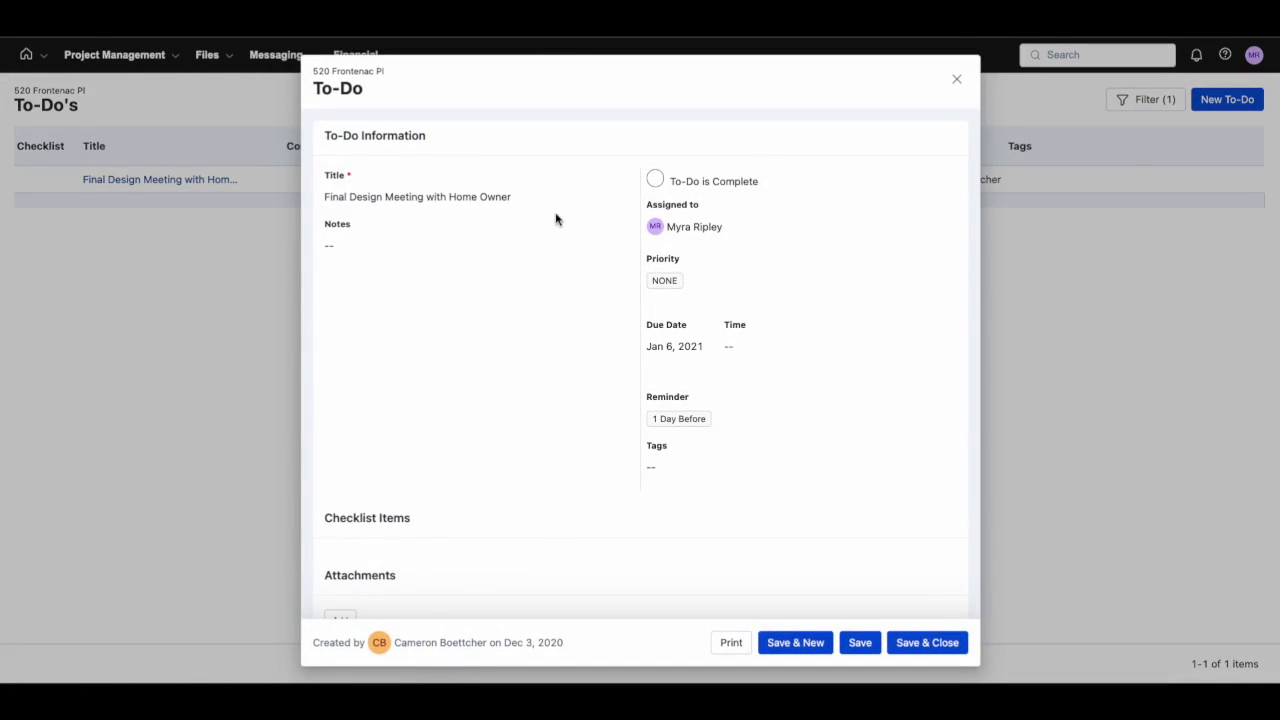
pyautogui.click(655, 180)
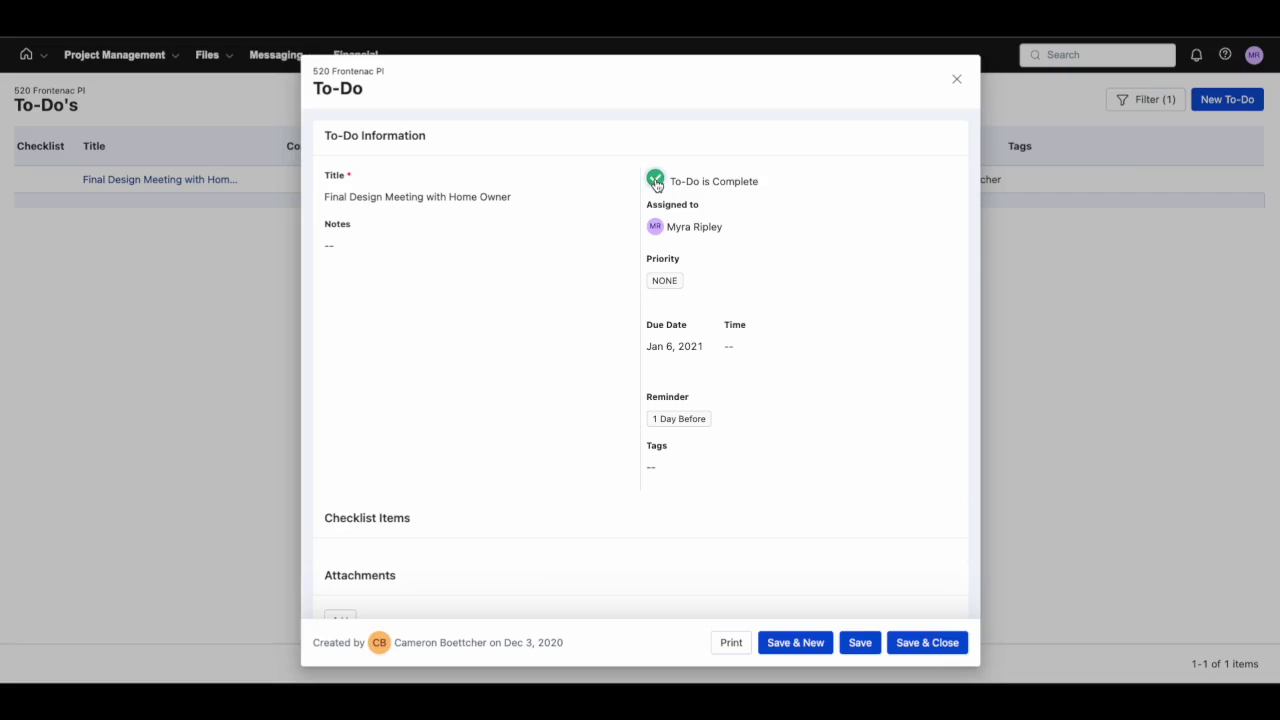
pyautogui.click(956, 80)
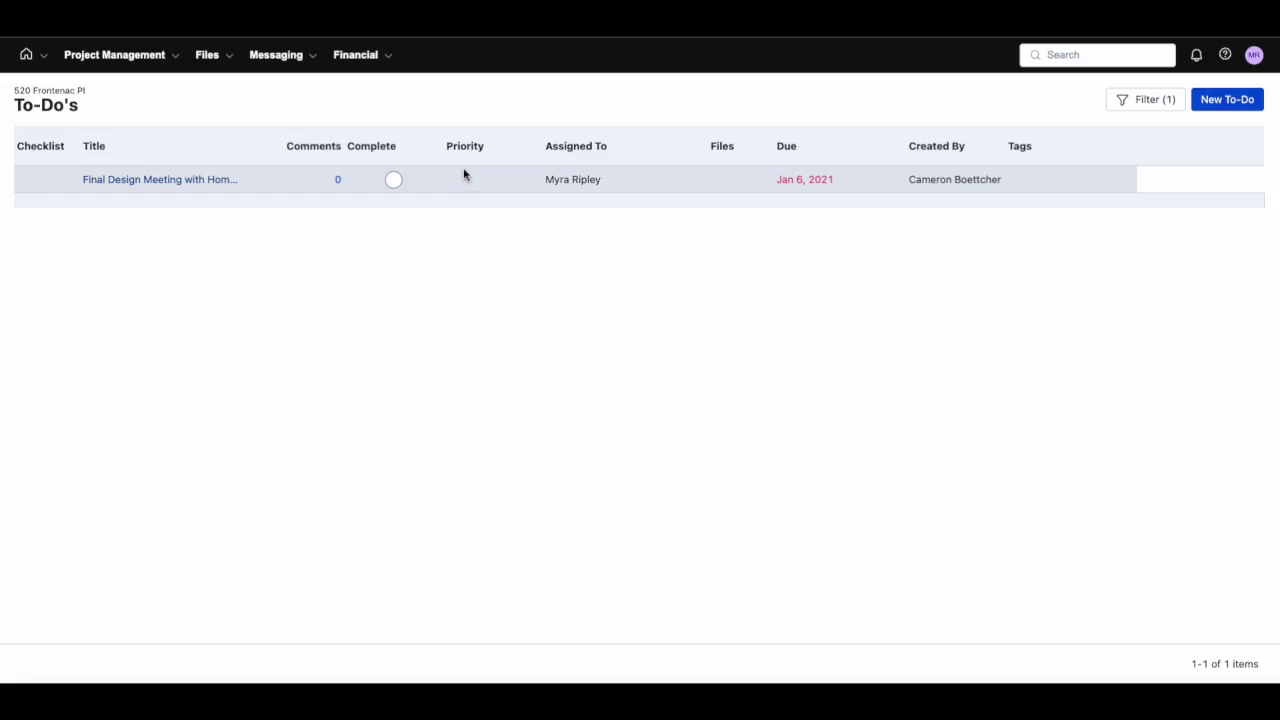
# - Go to Change Orders and open a Change Order Request, closing it without submitting
pyautogui.click(137, 58)
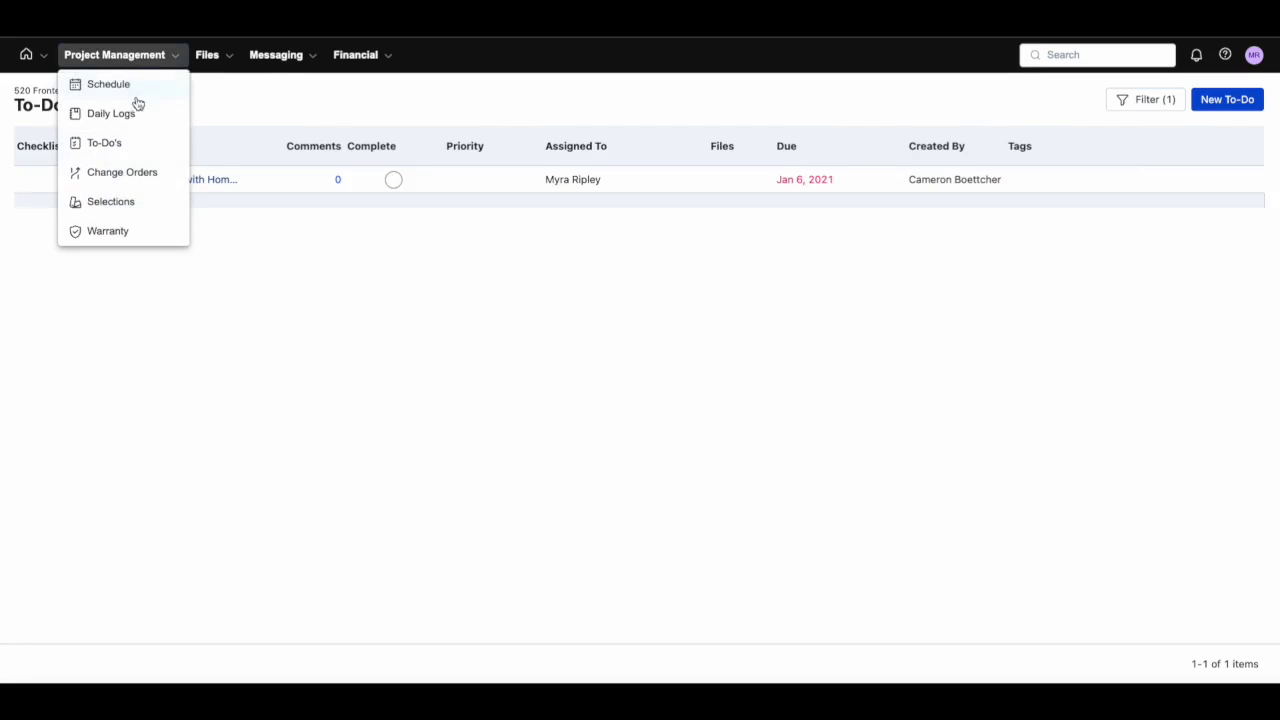
pyautogui.click(133, 175)
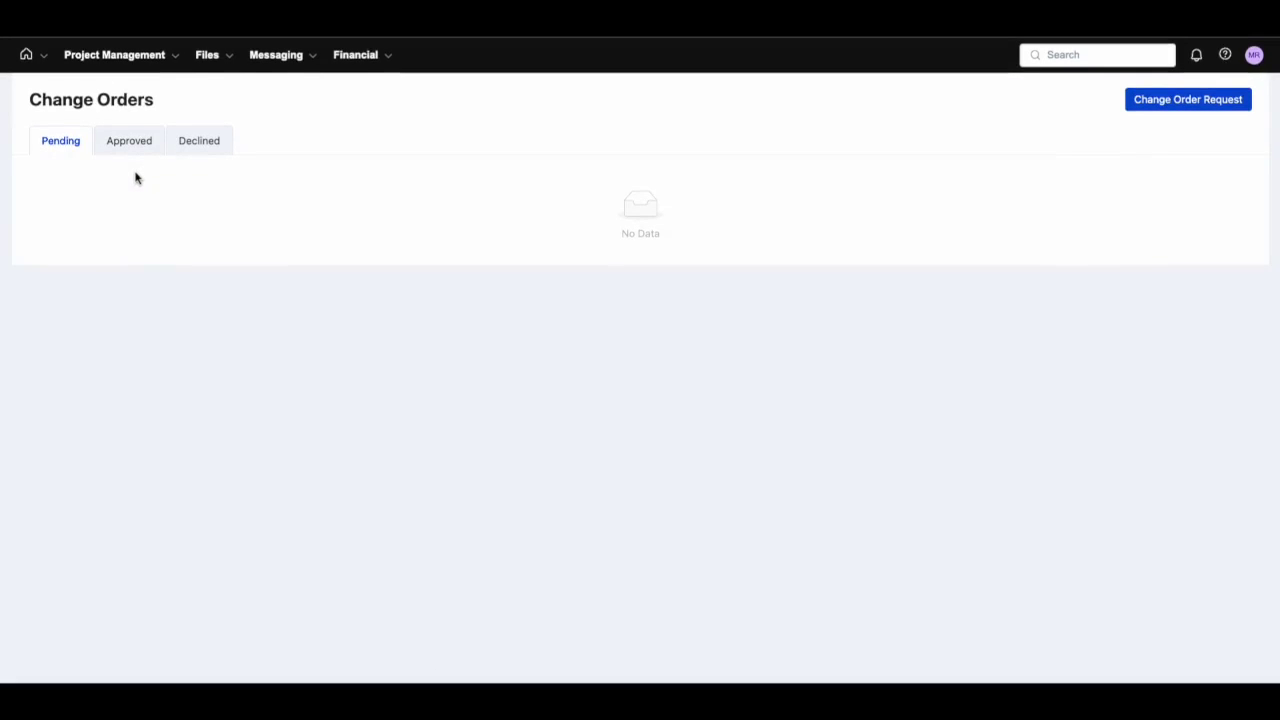
pyautogui.click(1186, 112)
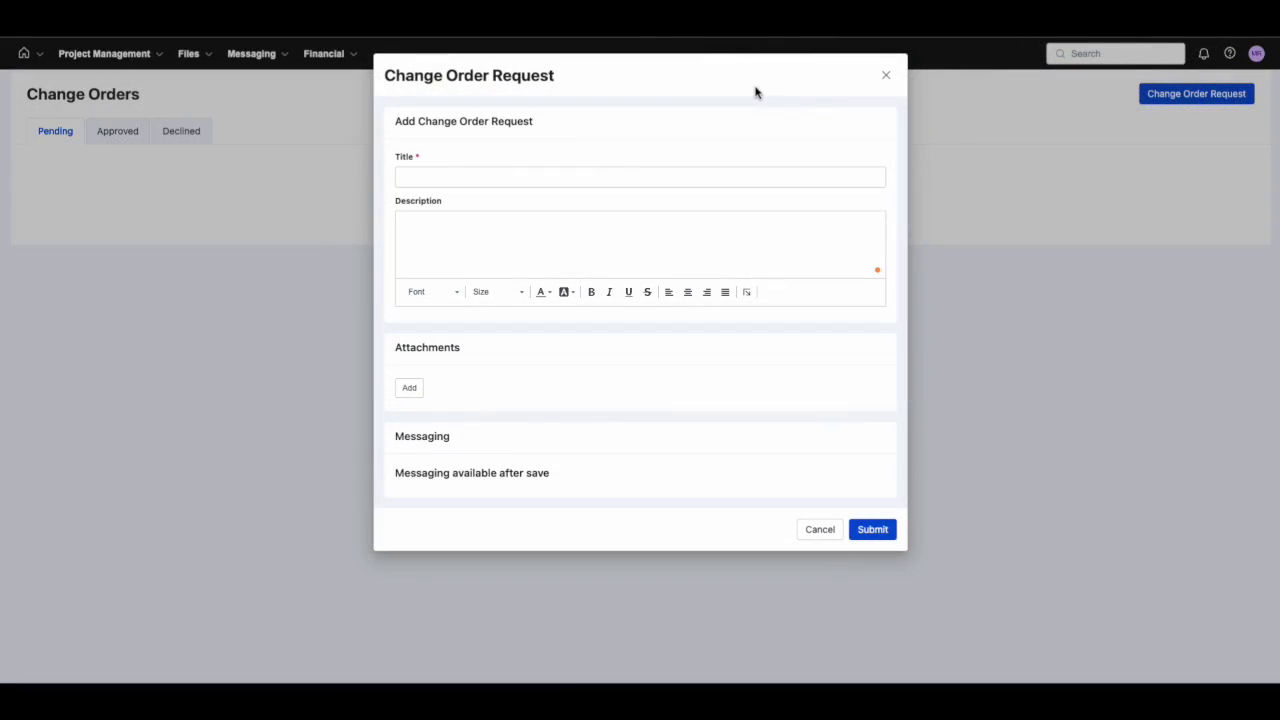
pyautogui.click(890, 80)
# - In Selections, mark the Custom Quartzite Countertop choice under Countertop as a favorite
pyautogui.moveTo(131, 56)
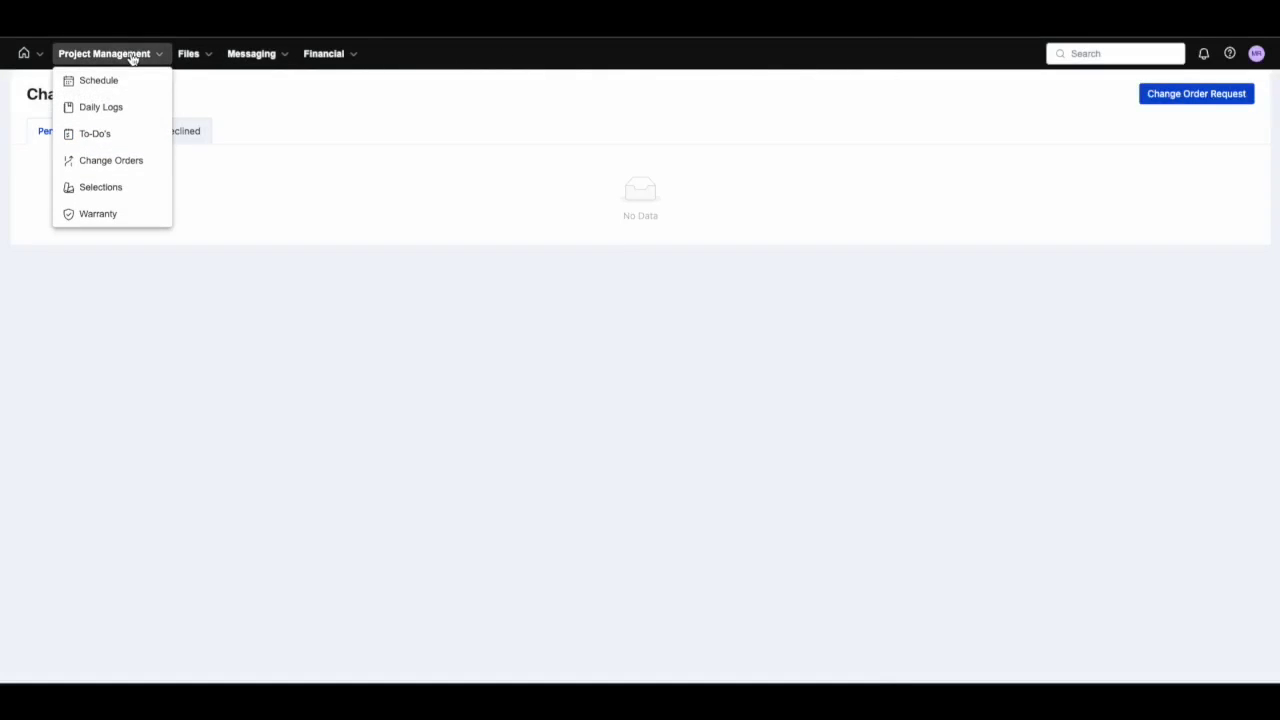
pyautogui.click(124, 187)
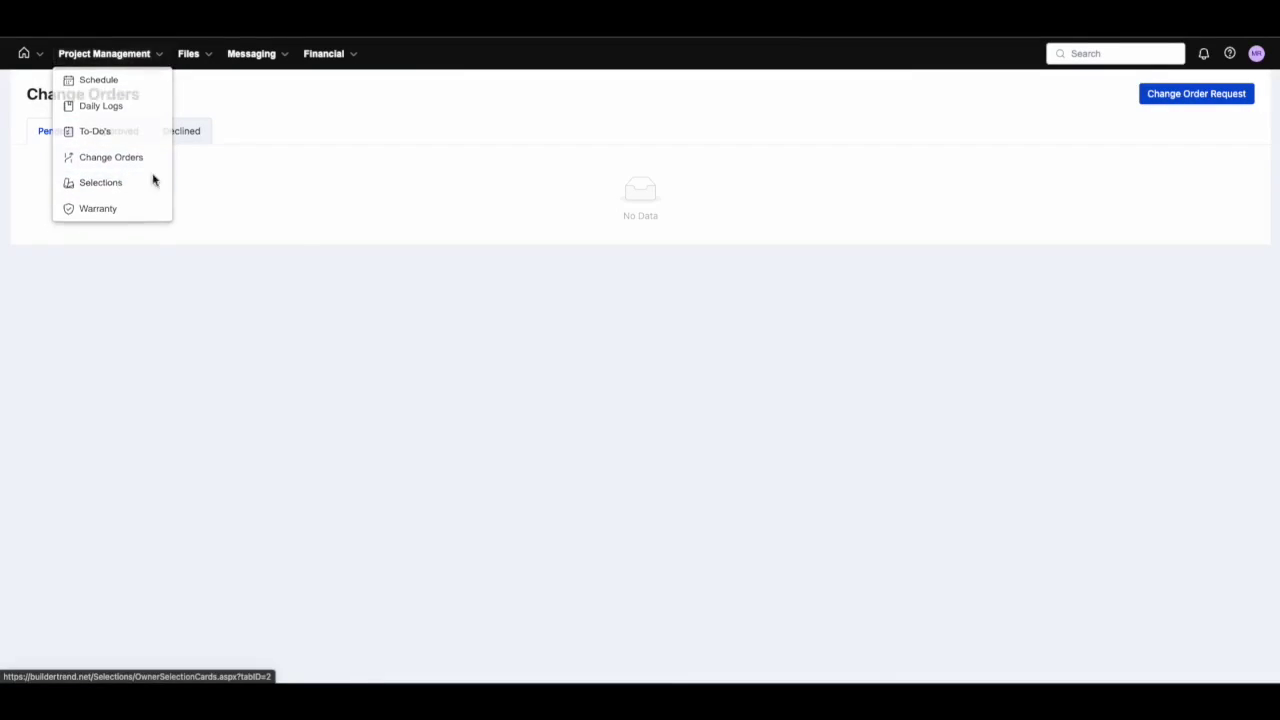
pyautogui.scroll(-10, 608, 373)
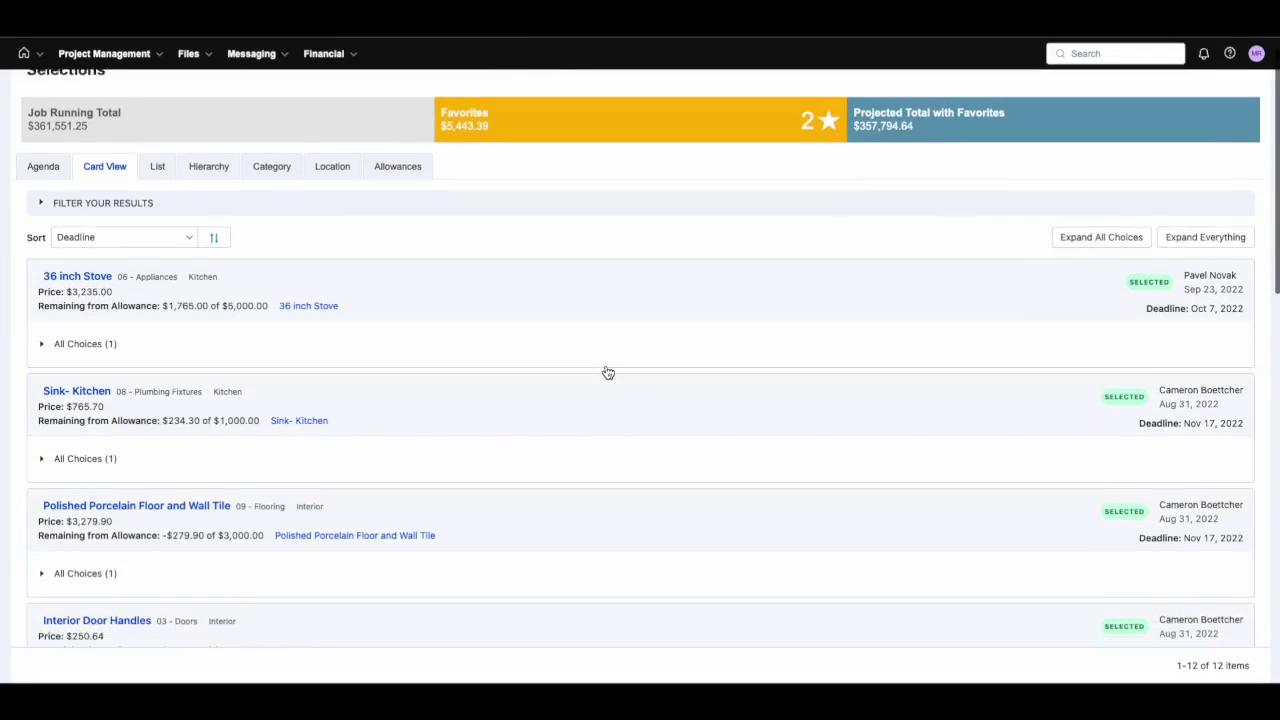
pyautogui.scroll(-1, 605, 370)
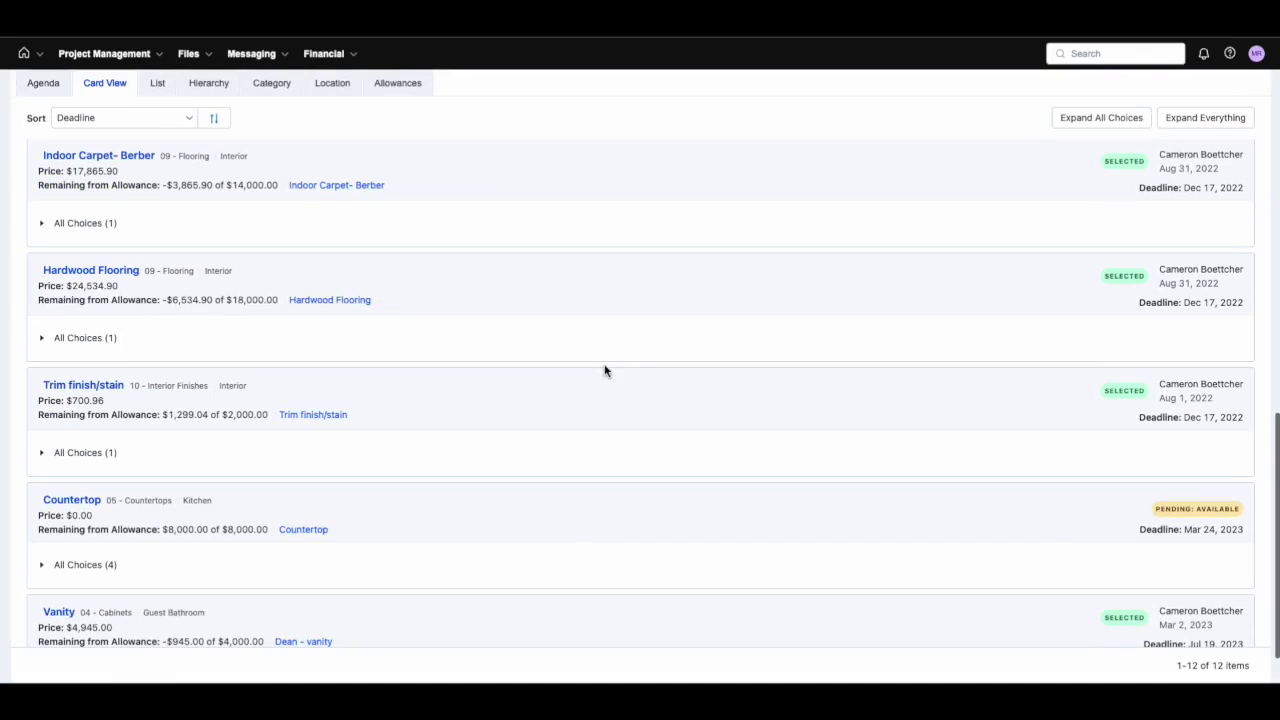
pyautogui.click(78, 501)
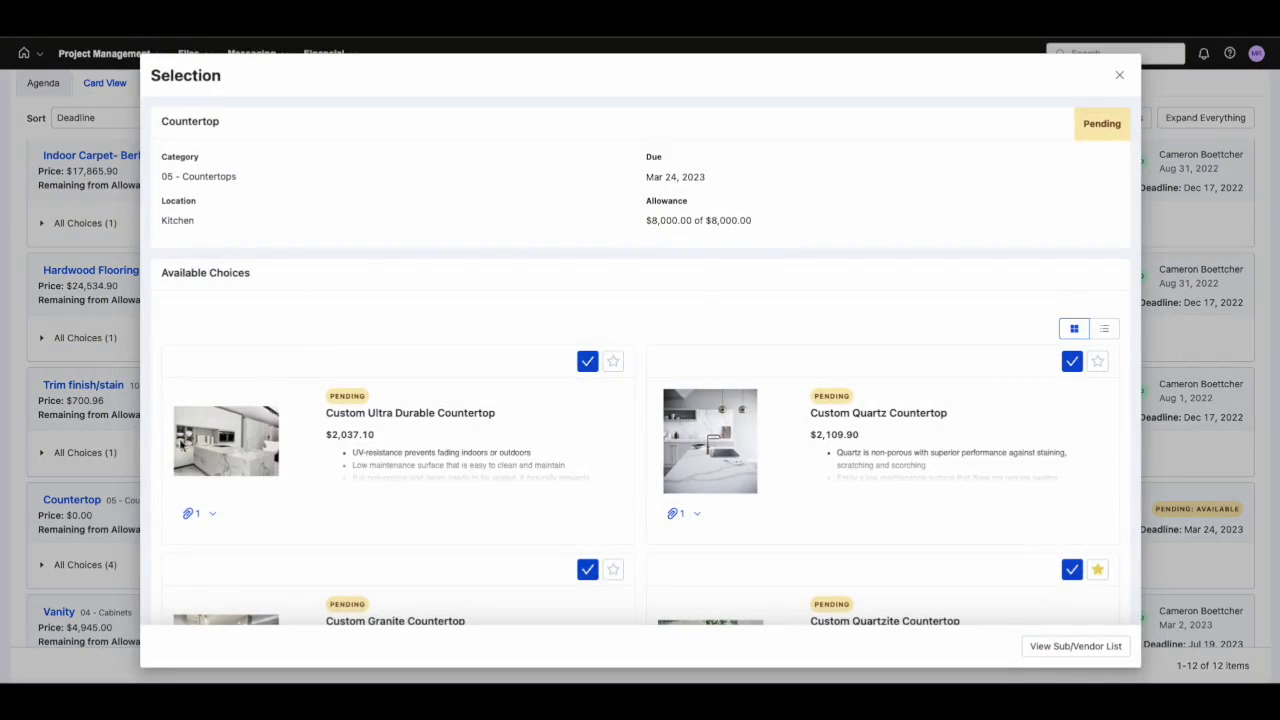
pyautogui.click(1098, 570)
pyautogui.click(1120, 76)
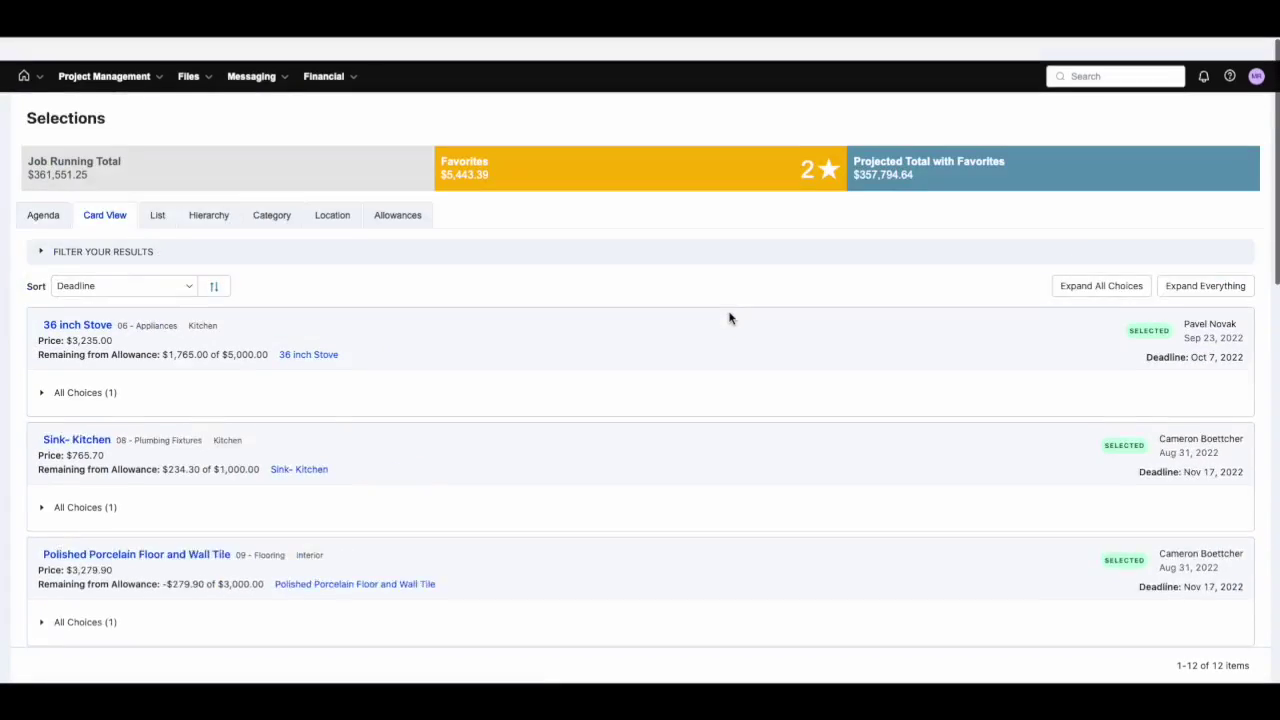
# - Open the favorites summary and view the Custom Quartzite Countertop details and price breakdown
pyautogui.click(676, 158)
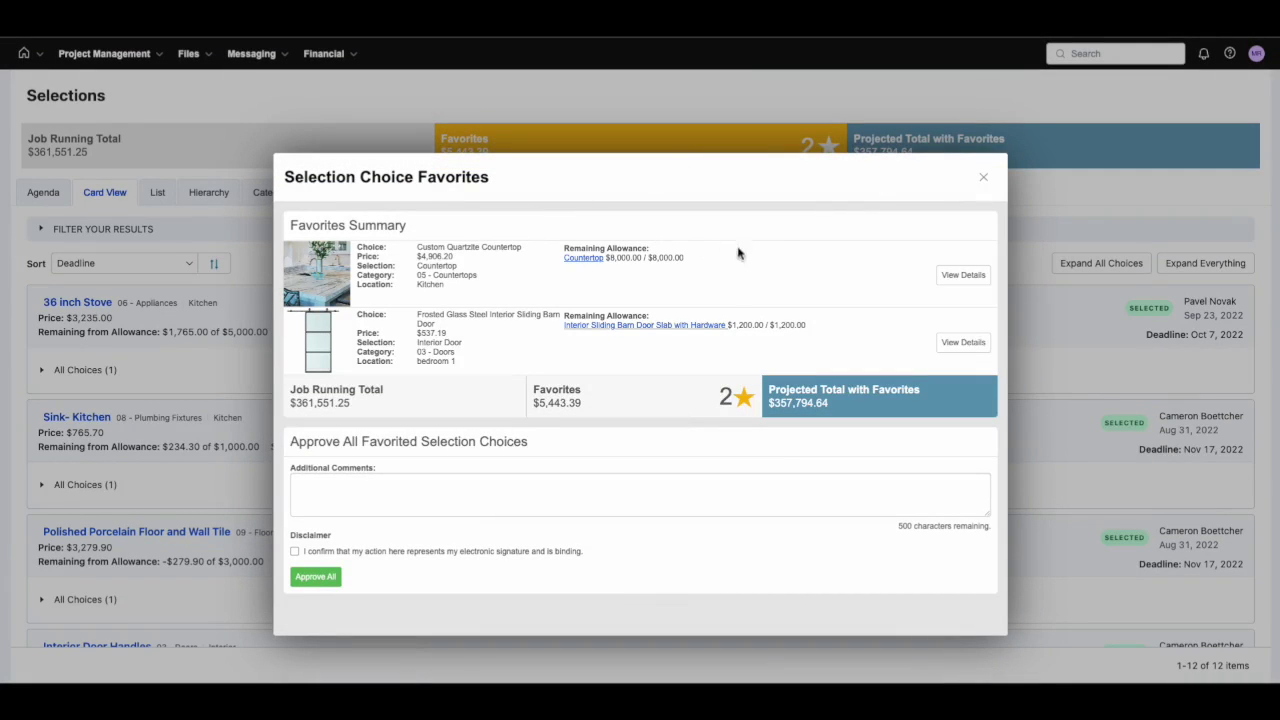
pyautogui.click(957, 276)
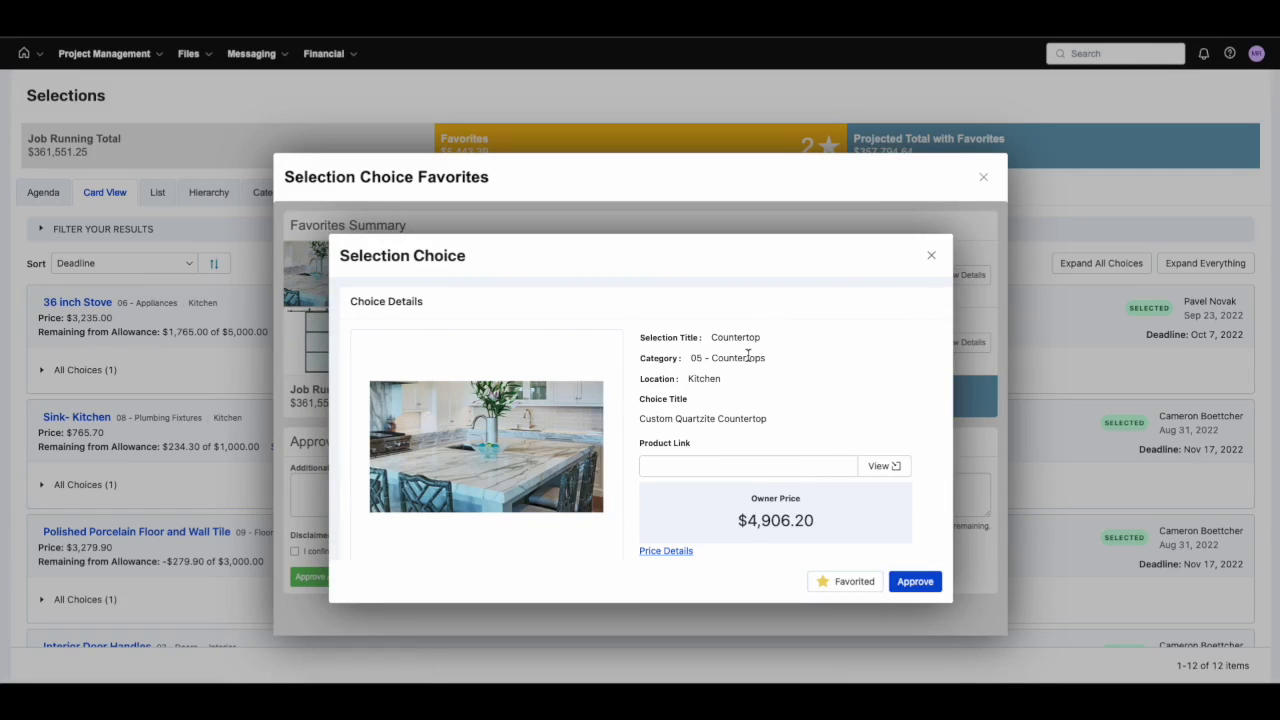
pyautogui.scroll(-3, 748, 355)
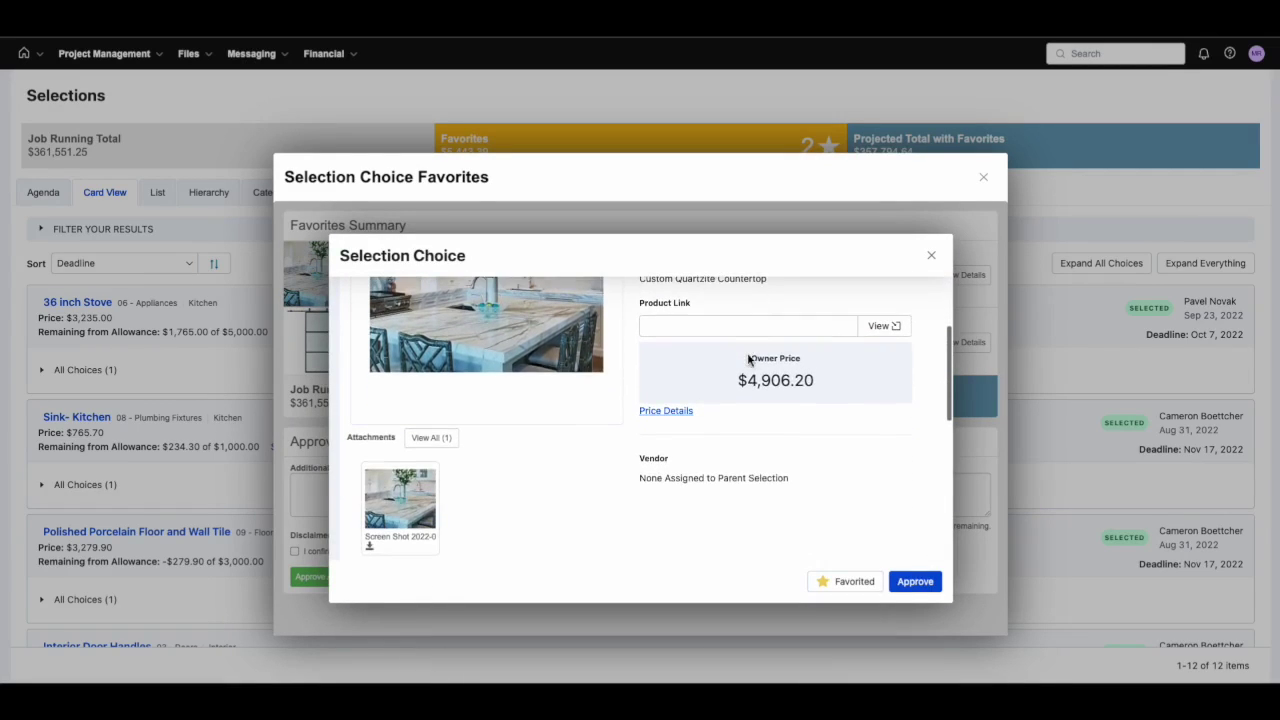
pyautogui.scroll(-4, 748, 360)
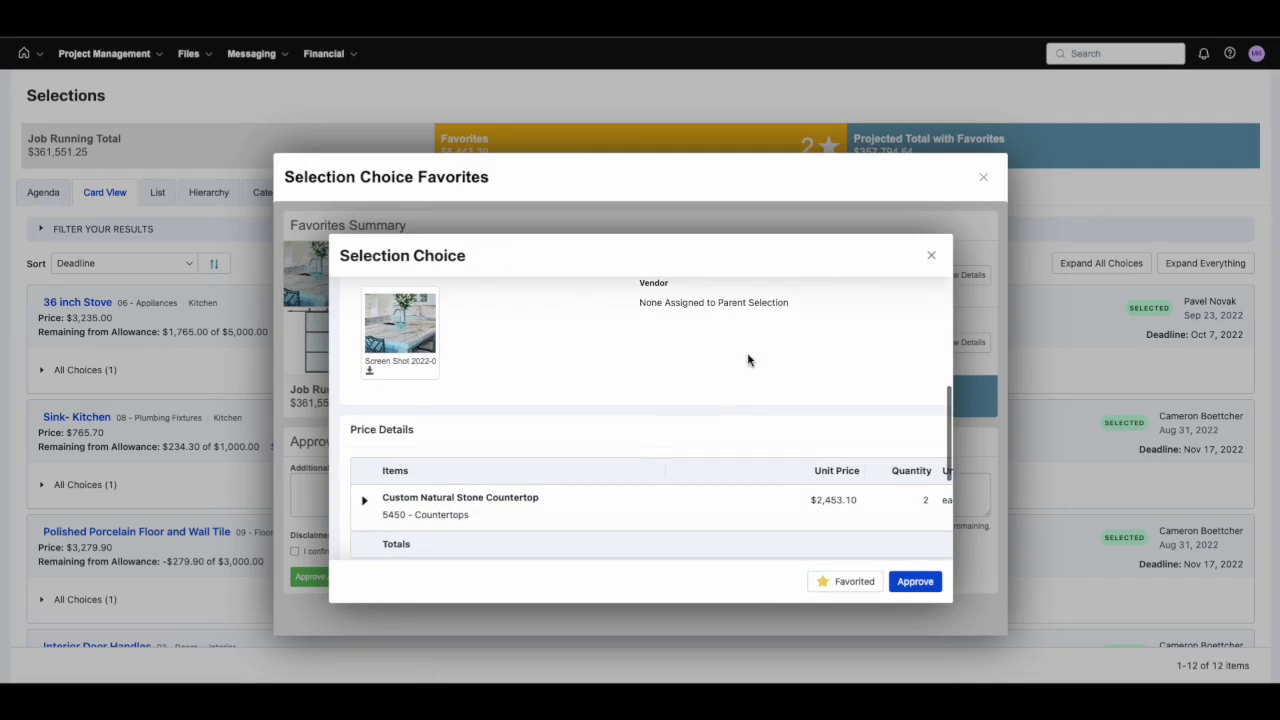
# - Approve the Custom Quartzite Countertop with a drawn e-signature and close the choice details
pyautogui.click(912, 582)
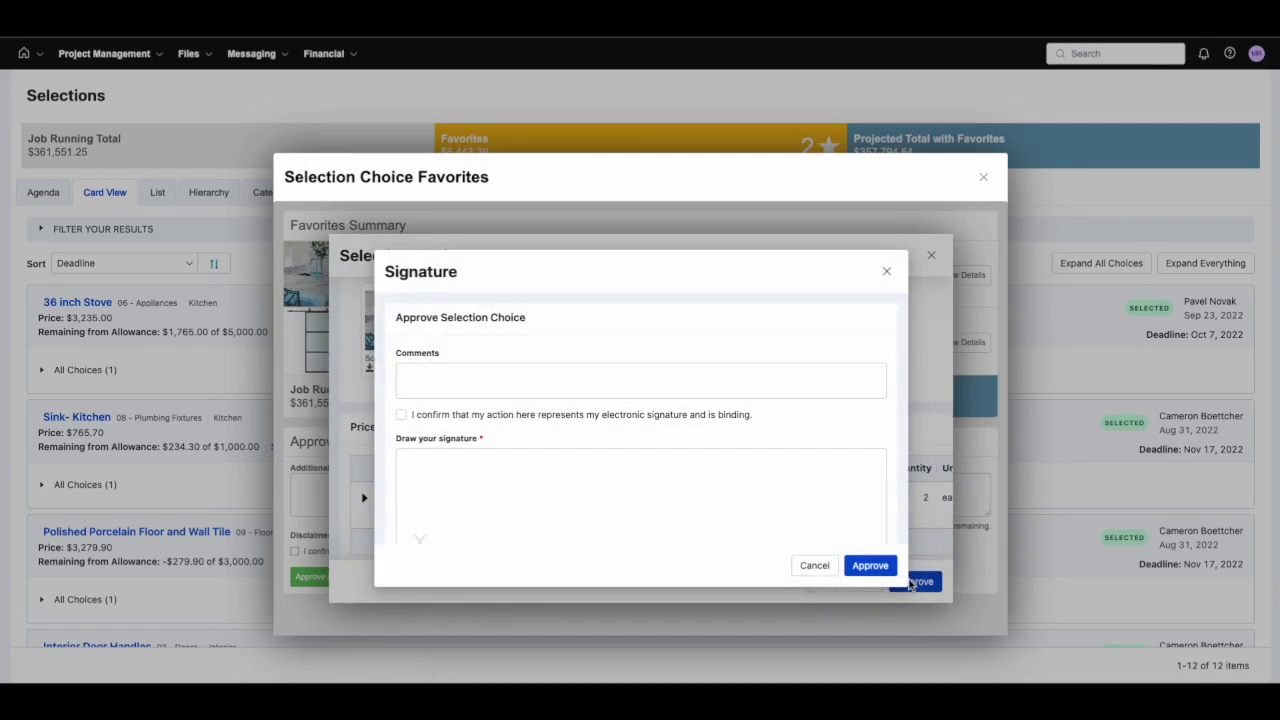
pyautogui.click(401, 415)
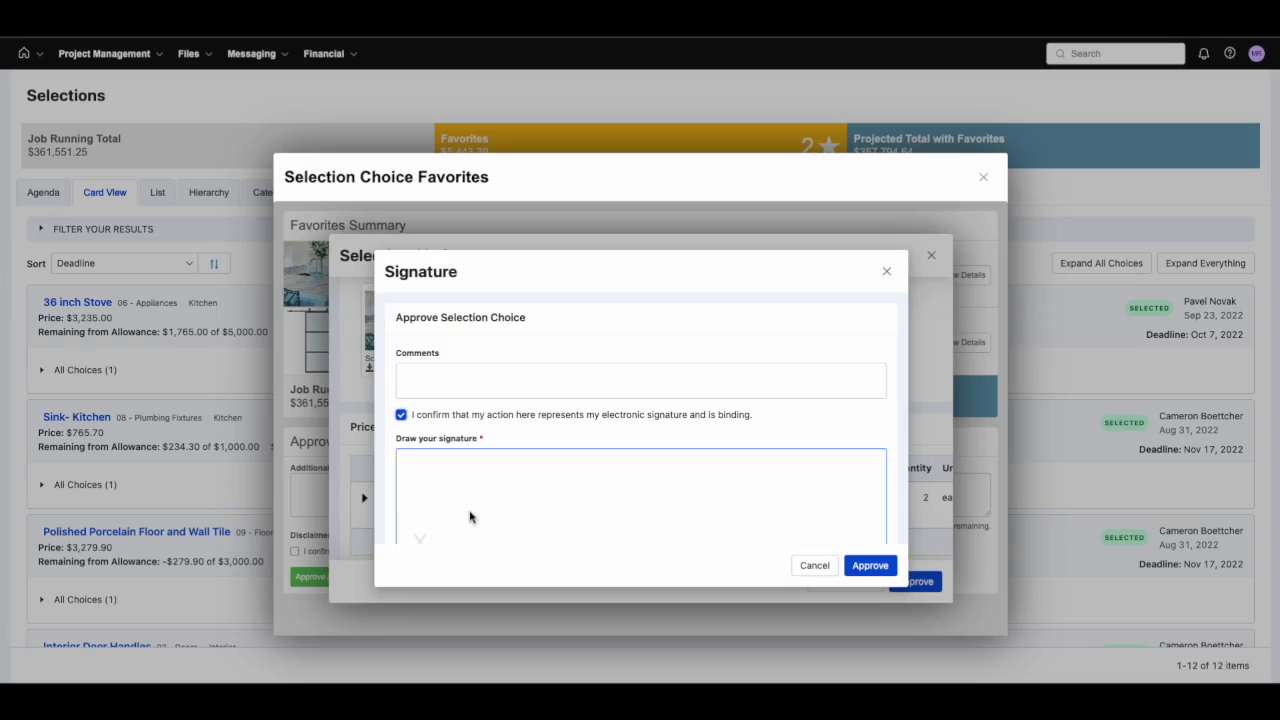
pyautogui.moveTo(466, 482)
pyautogui.mouseDown()
pyautogui.moveTo(517, 466)
pyautogui.moveTo(794, 477)
pyautogui.moveTo(766, 520)
pyautogui.mouseUp()
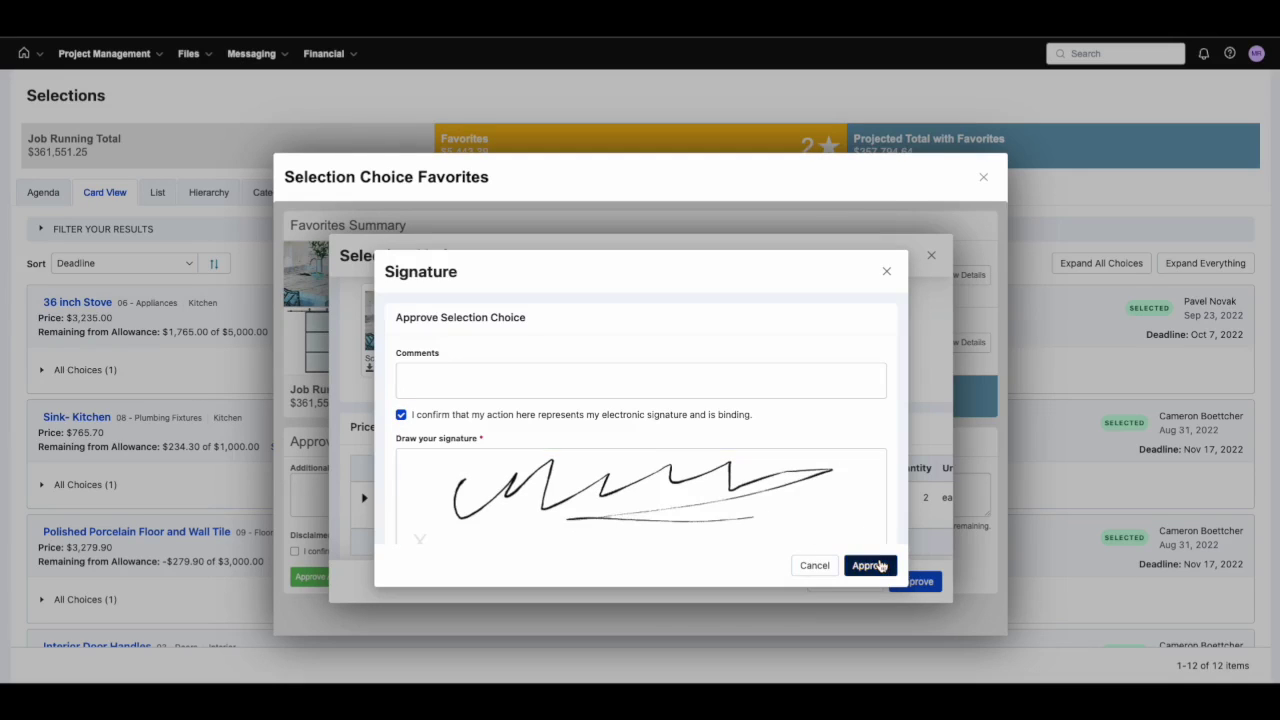
pyautogui.click(879, 566)
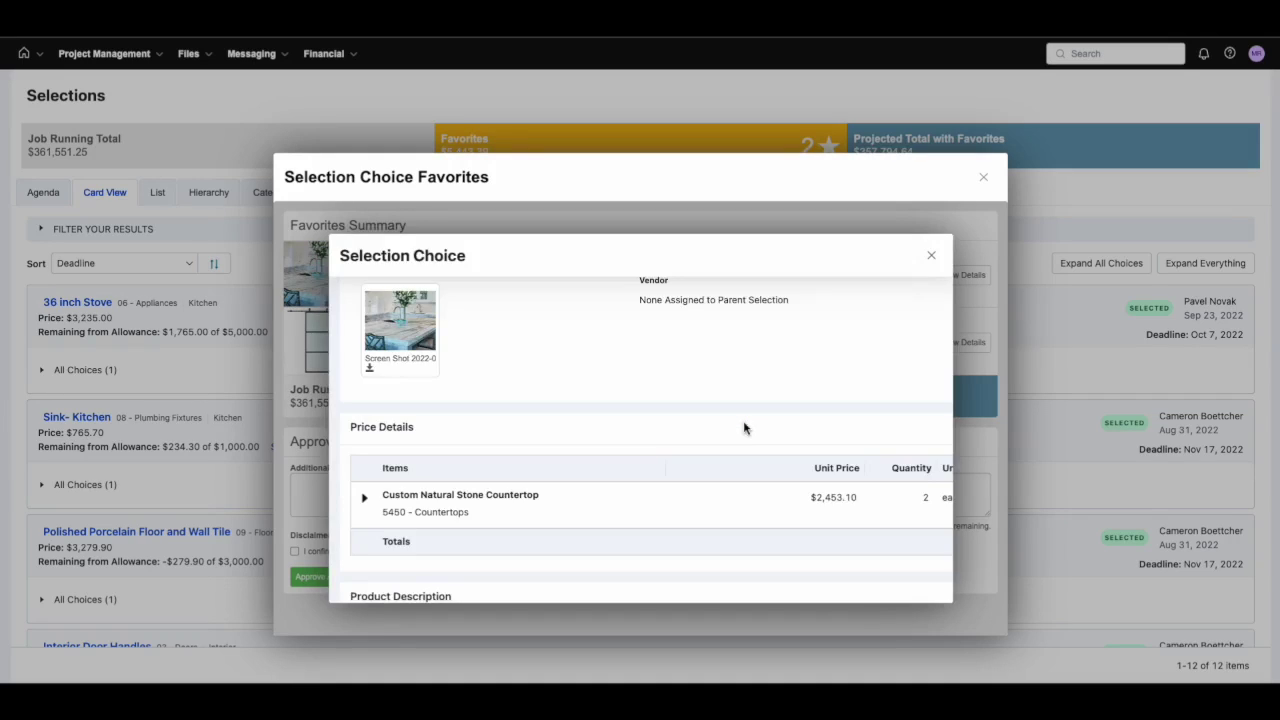
pyautogui.click(931, 255)
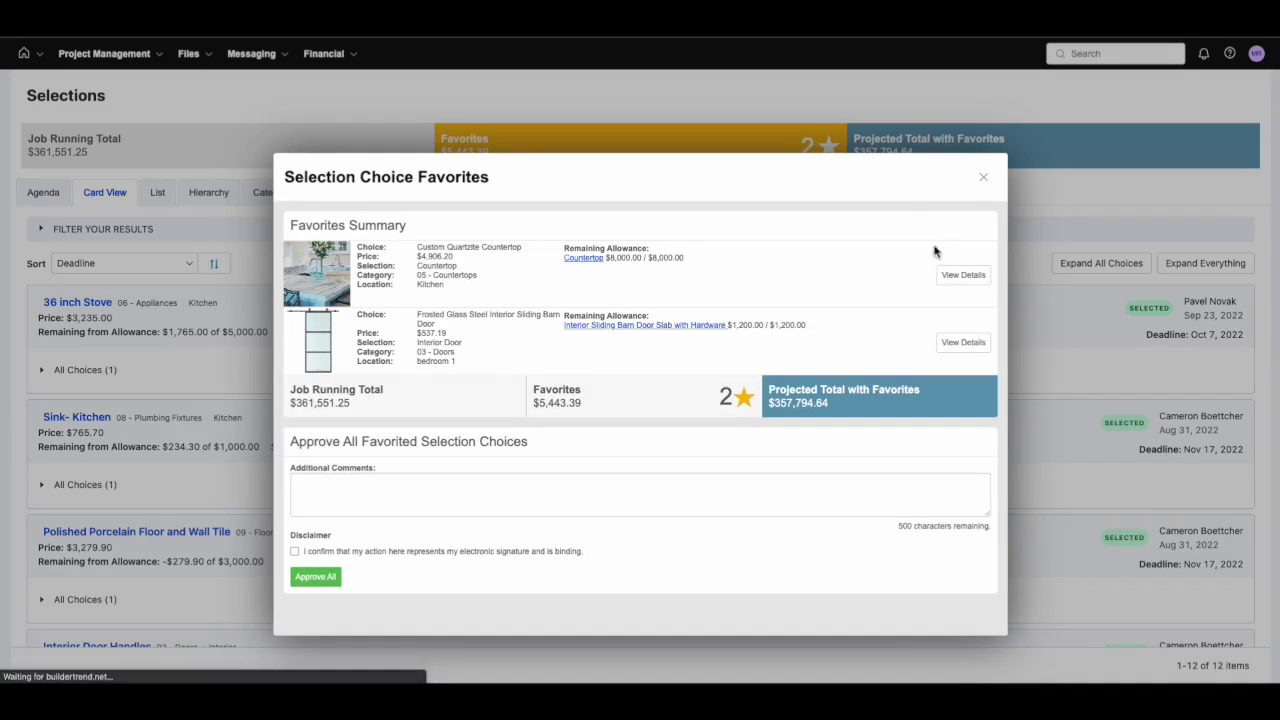
# - Close the favorites summary and go to the Warranties claims page
pyautogui.click(984, 180)
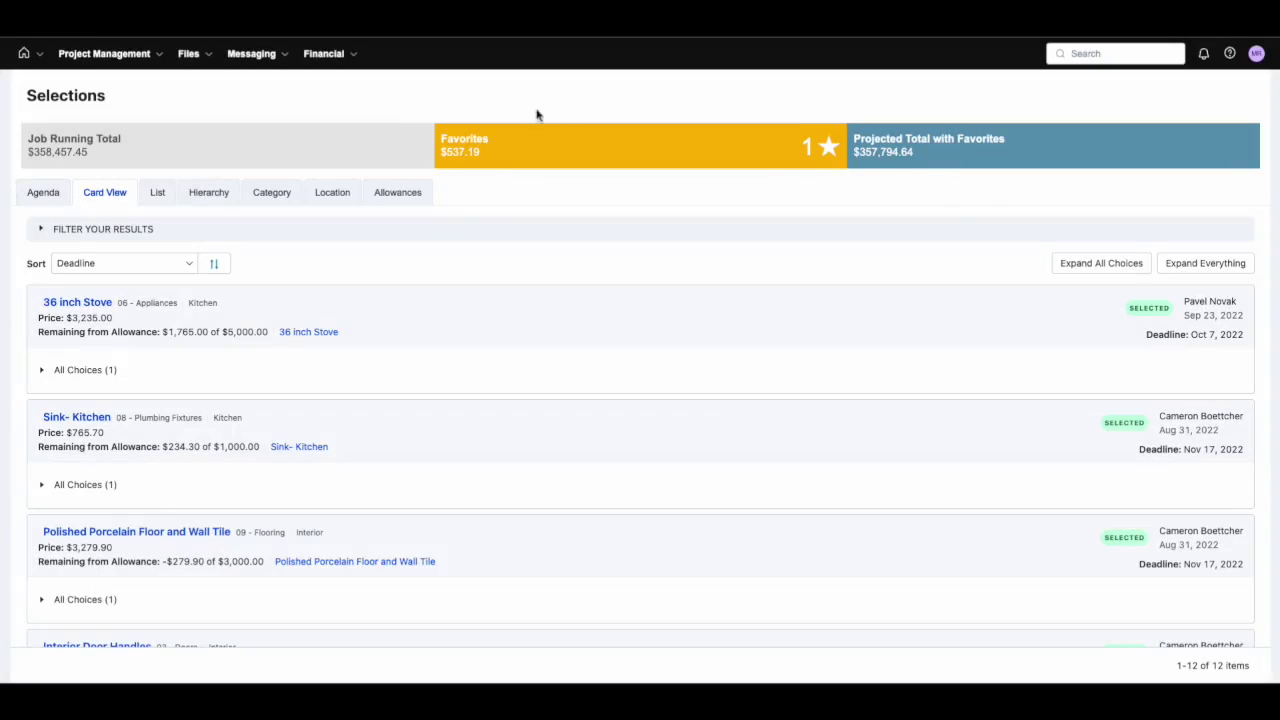
pyautogui.click(155, 60)
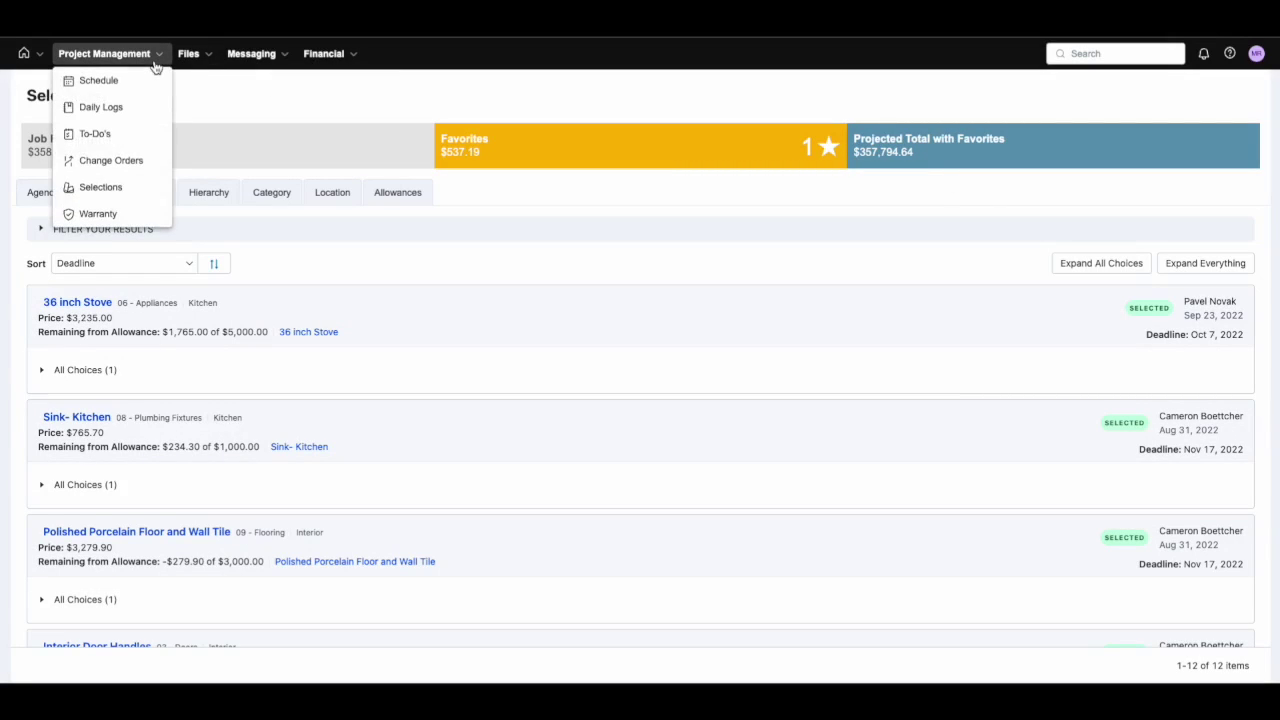
pyautogui.click(117, 212)
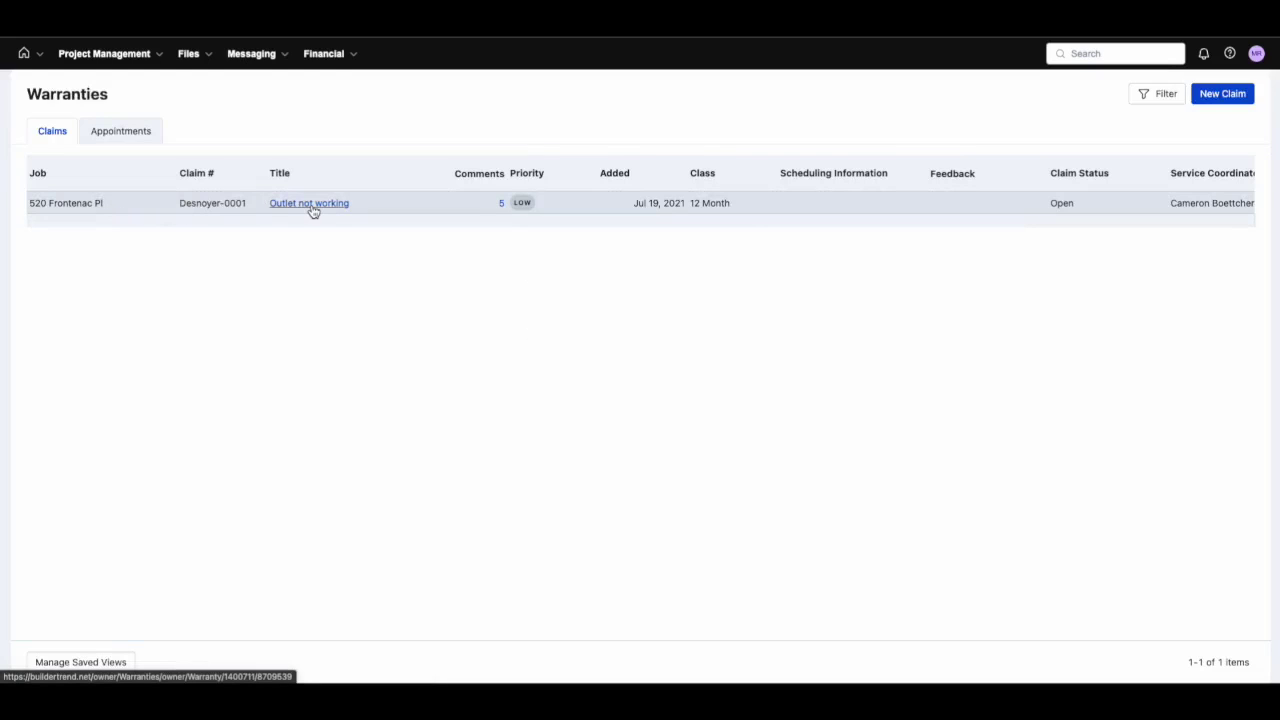
# - Review the Outlet not working warranty request, then close it
pyautogui.click(312, 206)
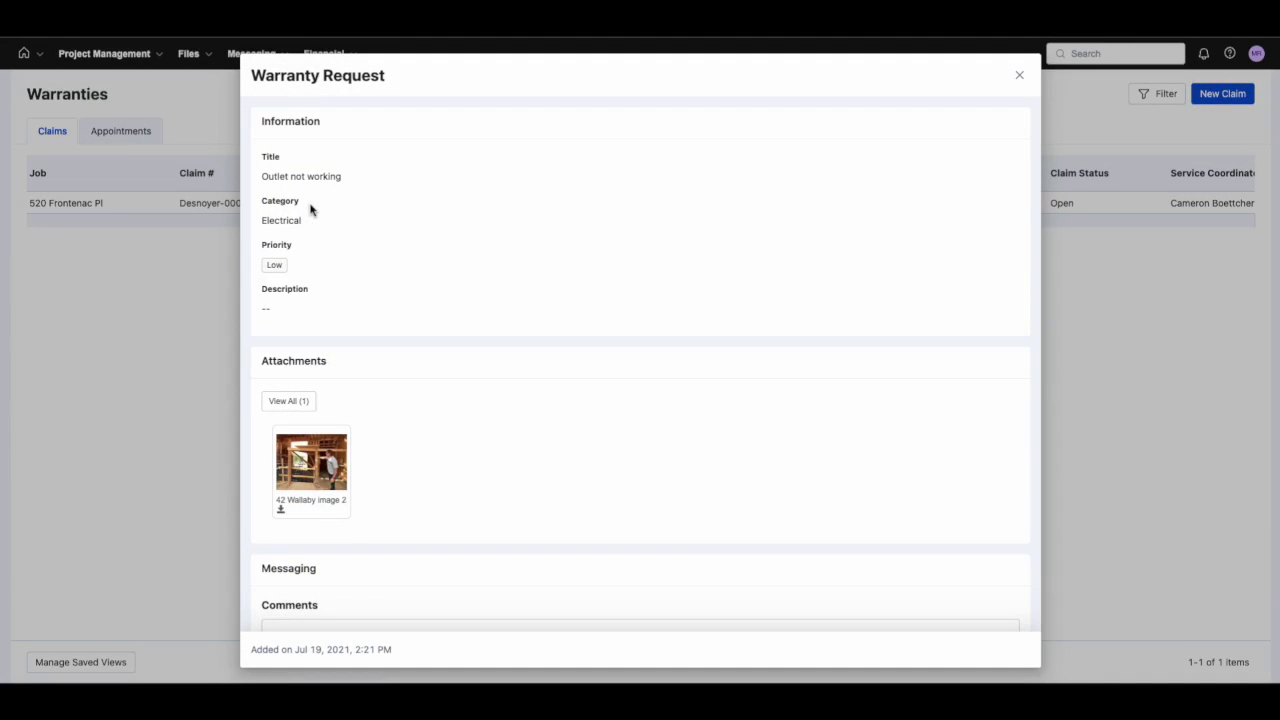
pyautogui.scroll(-2, 614, 237)
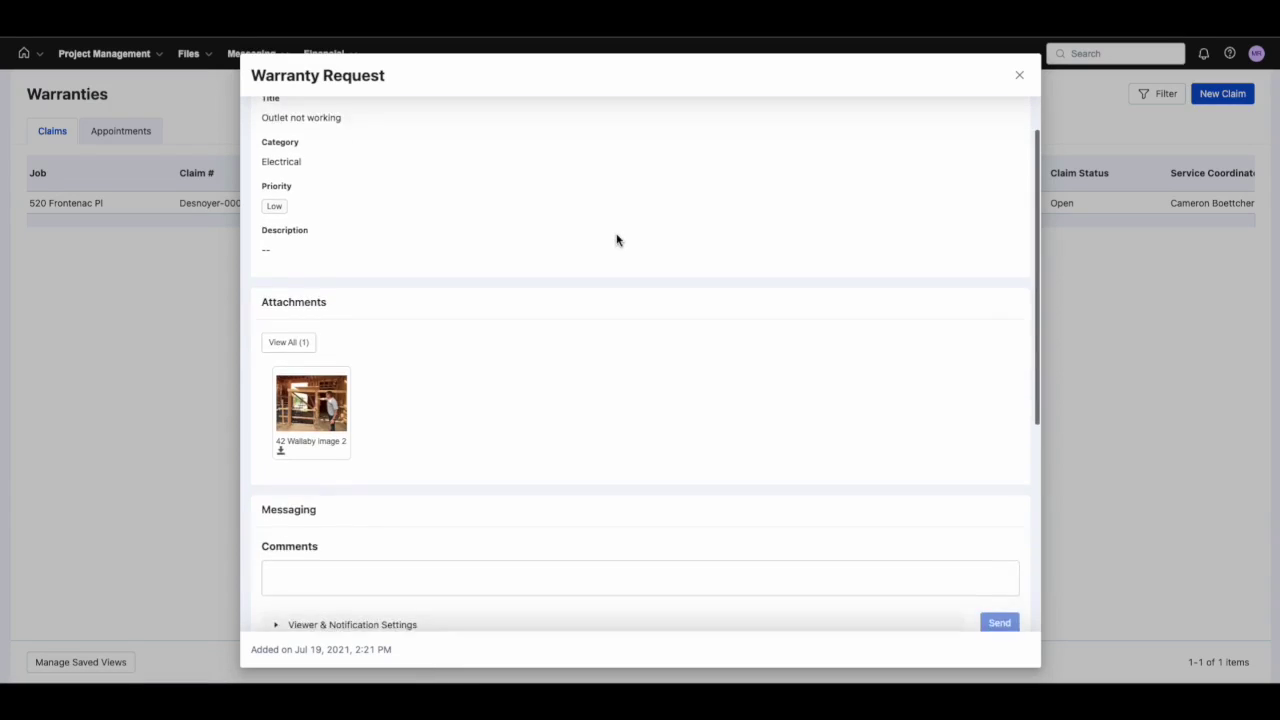
pyautogui.scroll(-2, 616, 240)
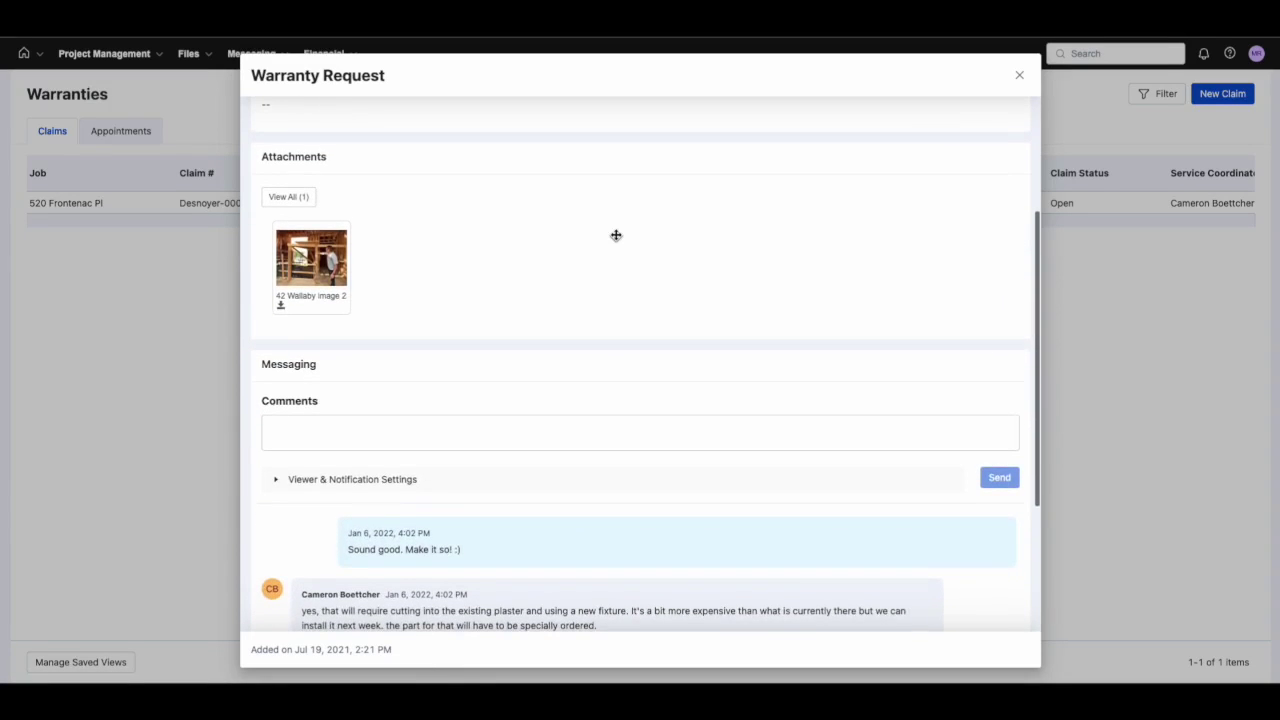
pyautogui.scroll(2, 616, 235)
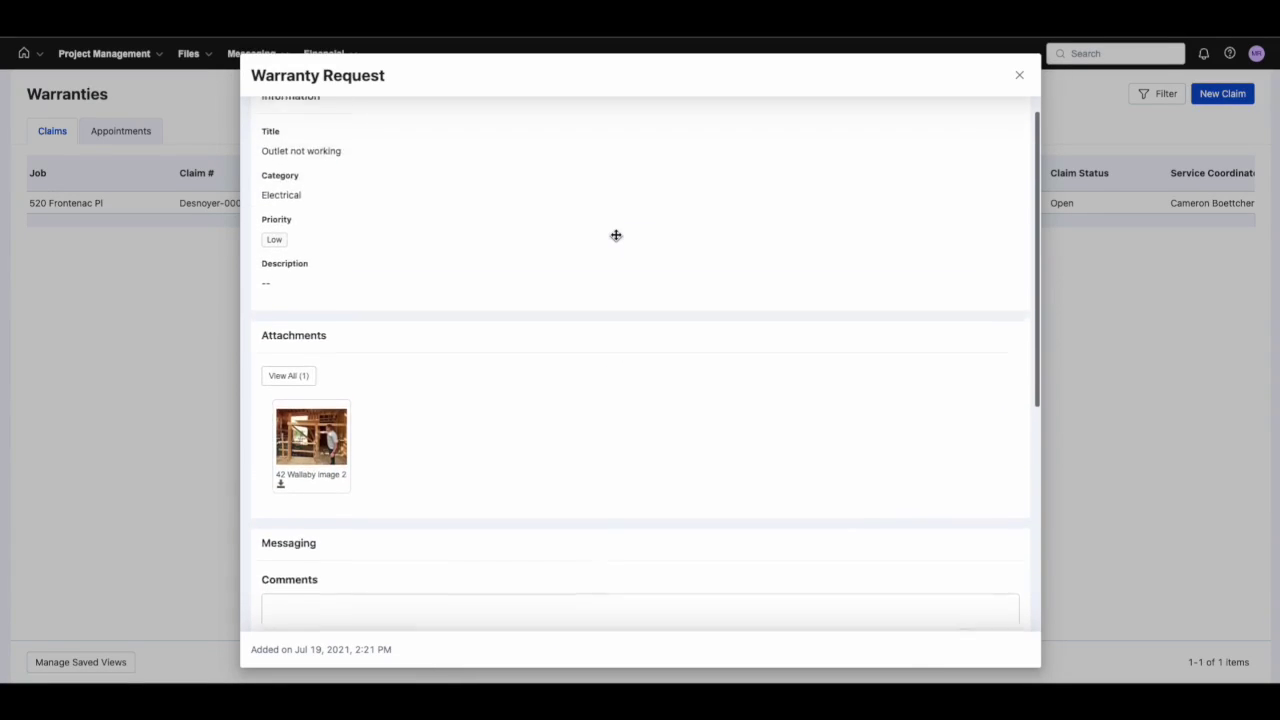
pyautogui.scroll(1, 616, 235)
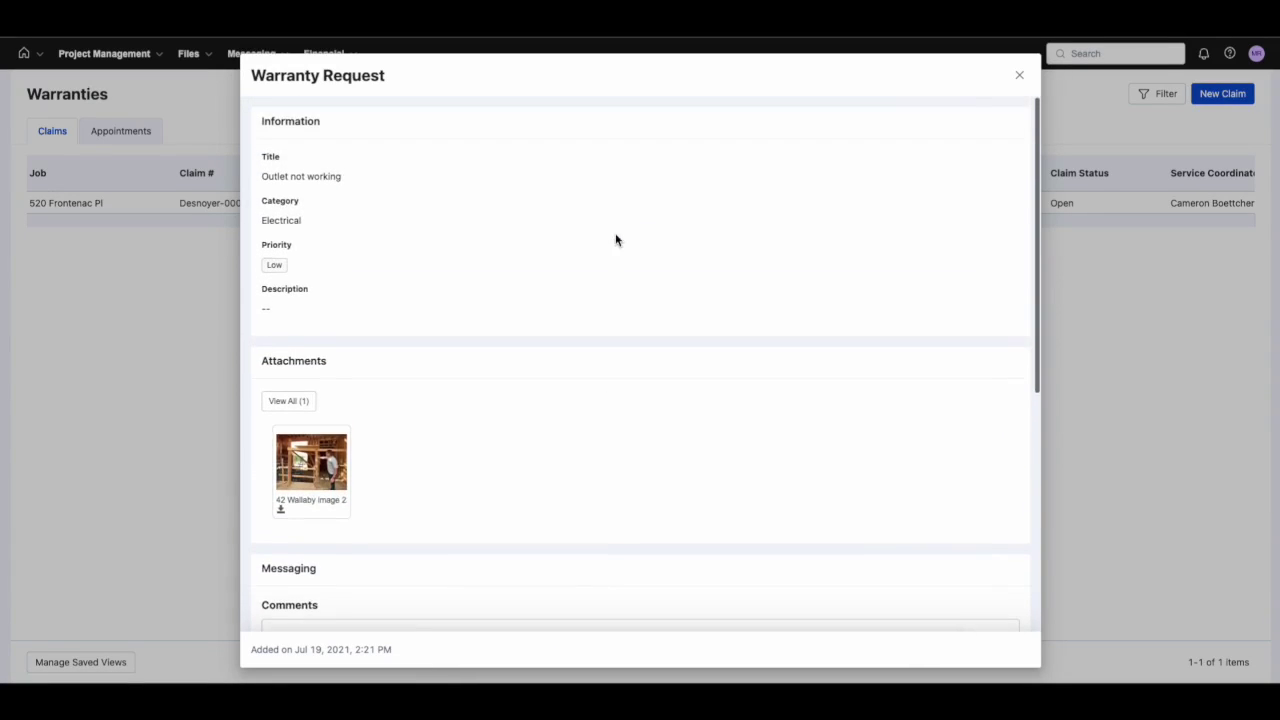
pyautogui.click(1020, 75)
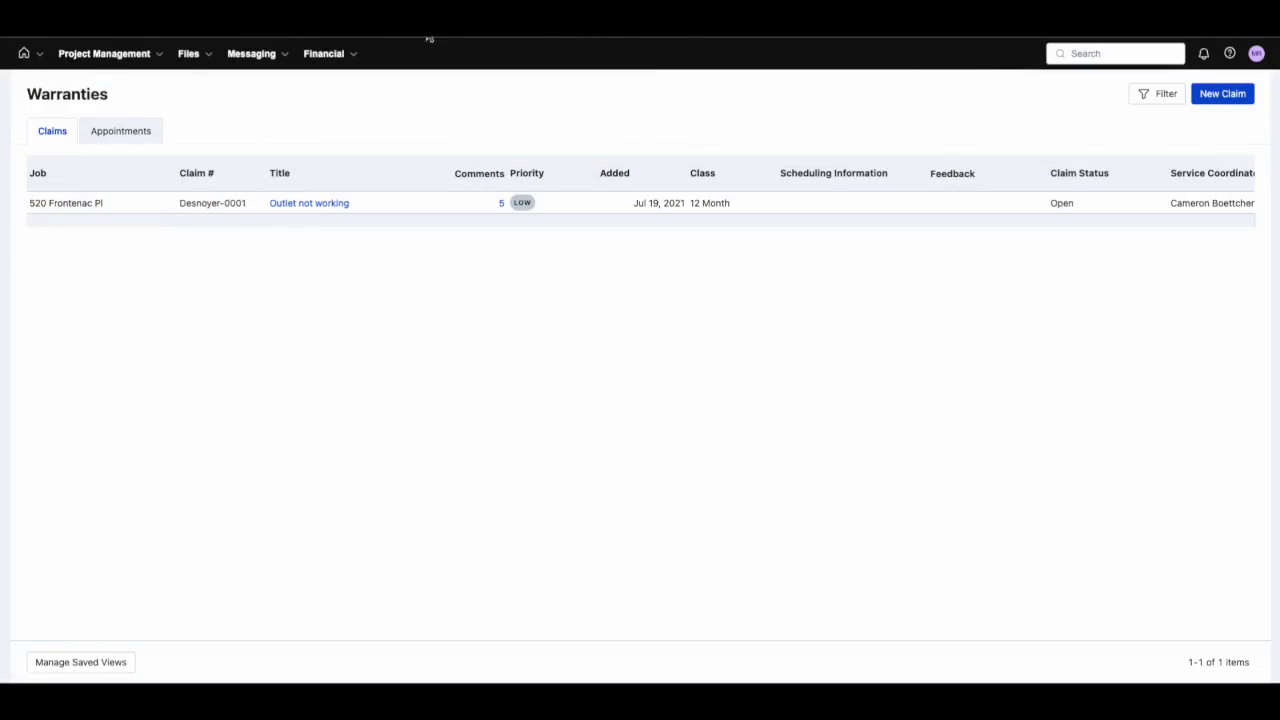
# - Check the Owner Uploaded Files folder in Documents, then open the Messages inbox
pyautogui.click(205, 57)
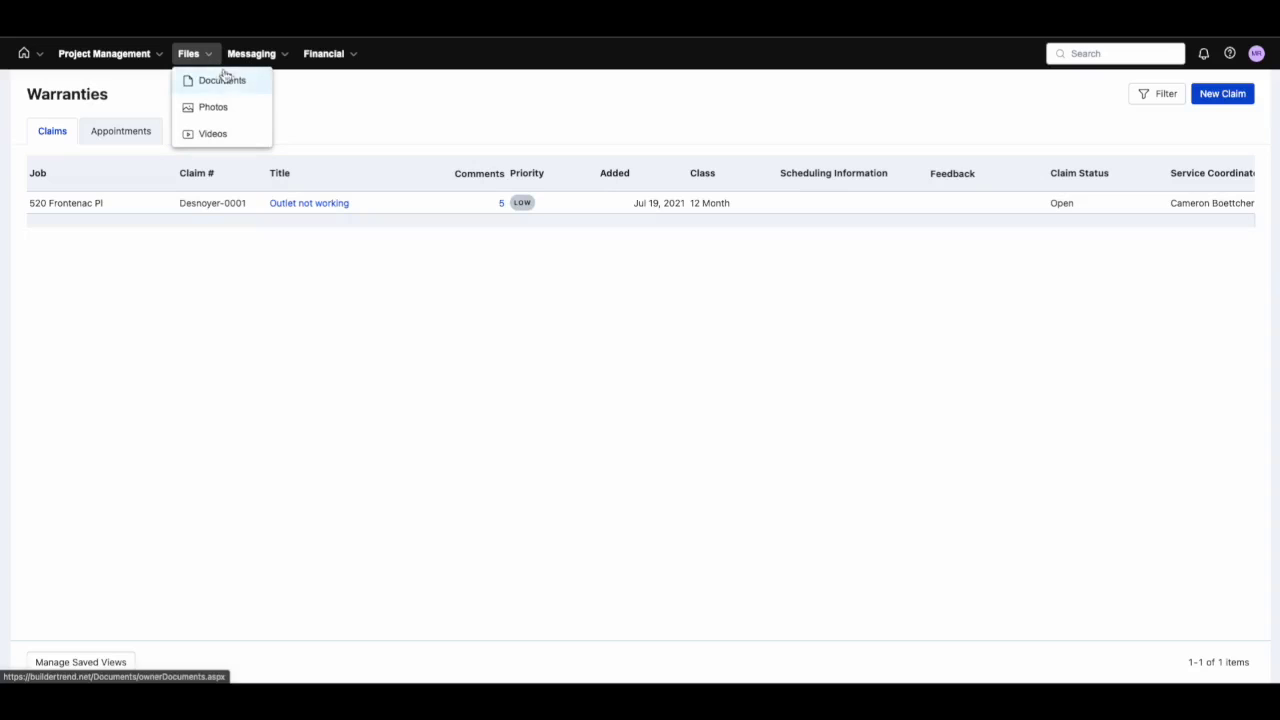
pyautogui.click(253, 90)
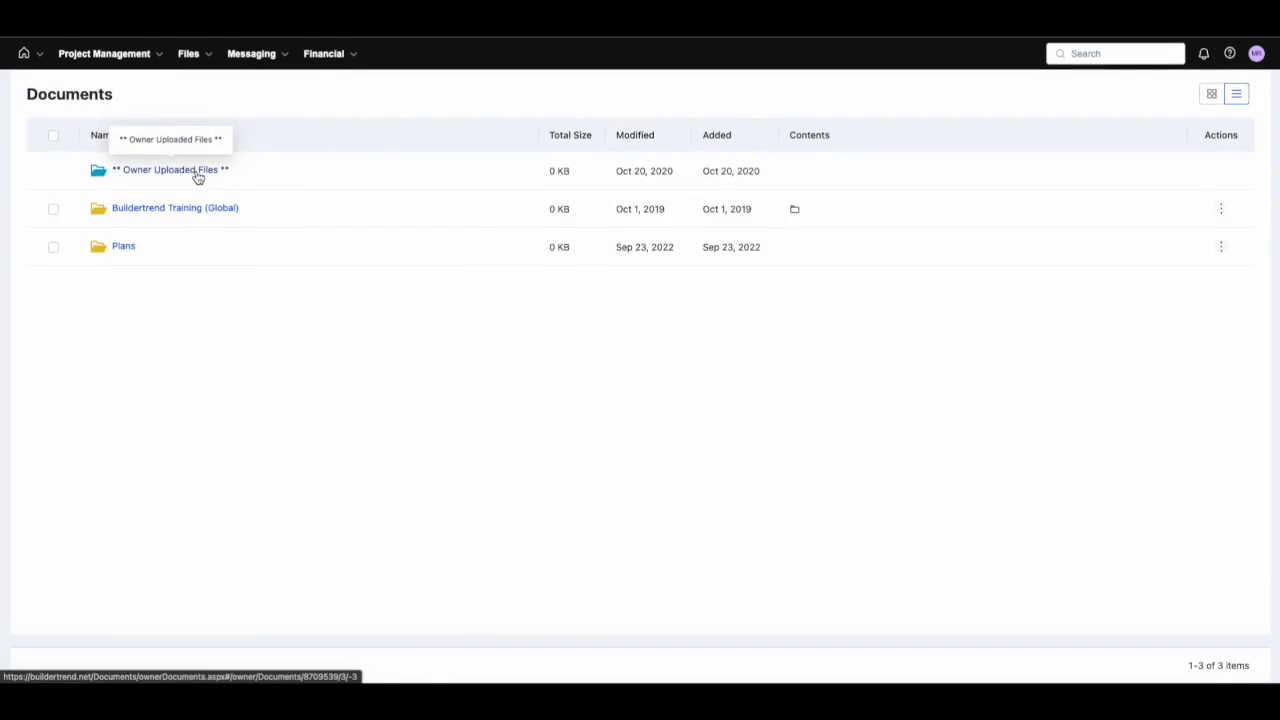
pyautogui.click(198, 172)
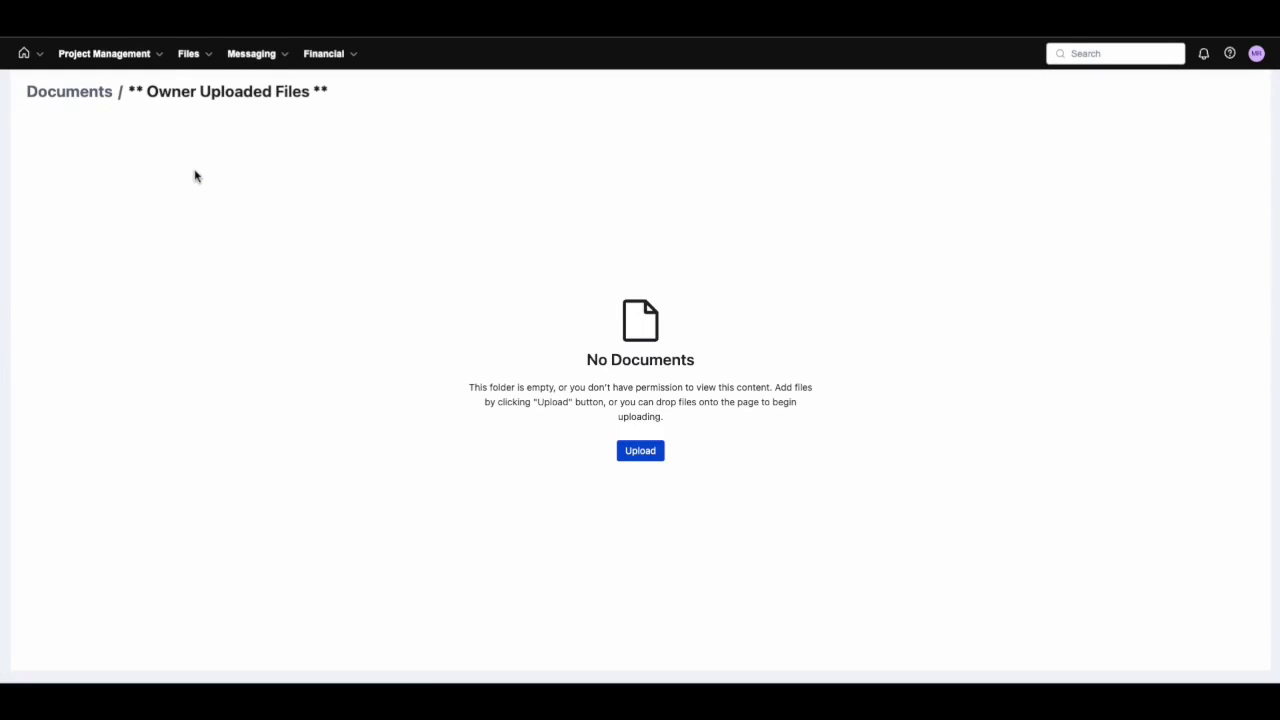
pyautogui.click(262, 54)
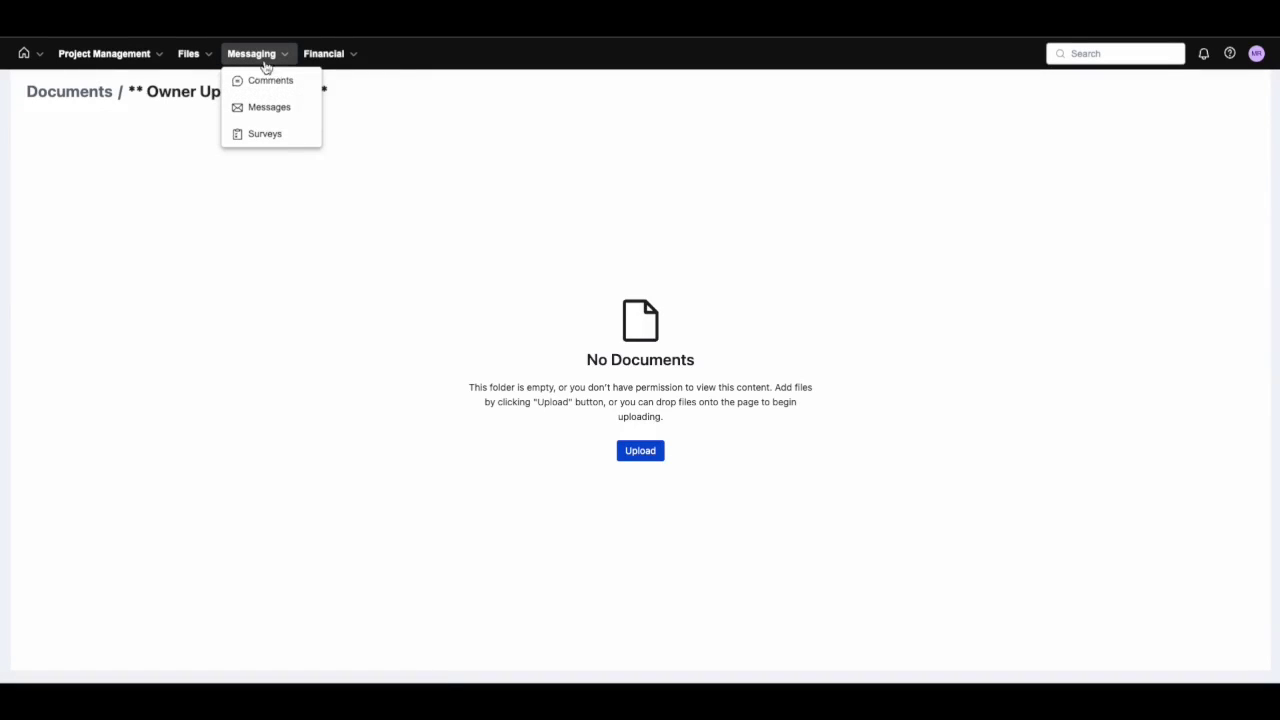
pyautogui.click(274, 113)
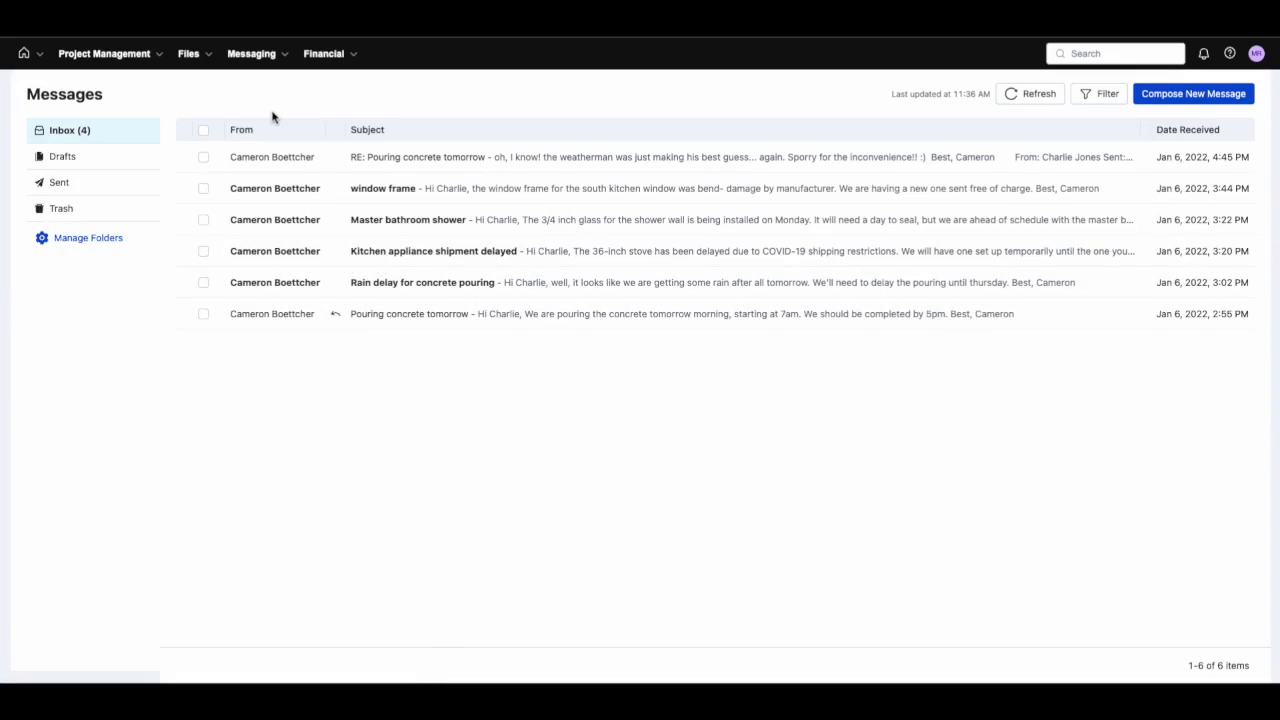
# - Open the Customer Survey - Open form from Messaging > Surveys and scroll through its questions
pyautogui.click(262, 58)
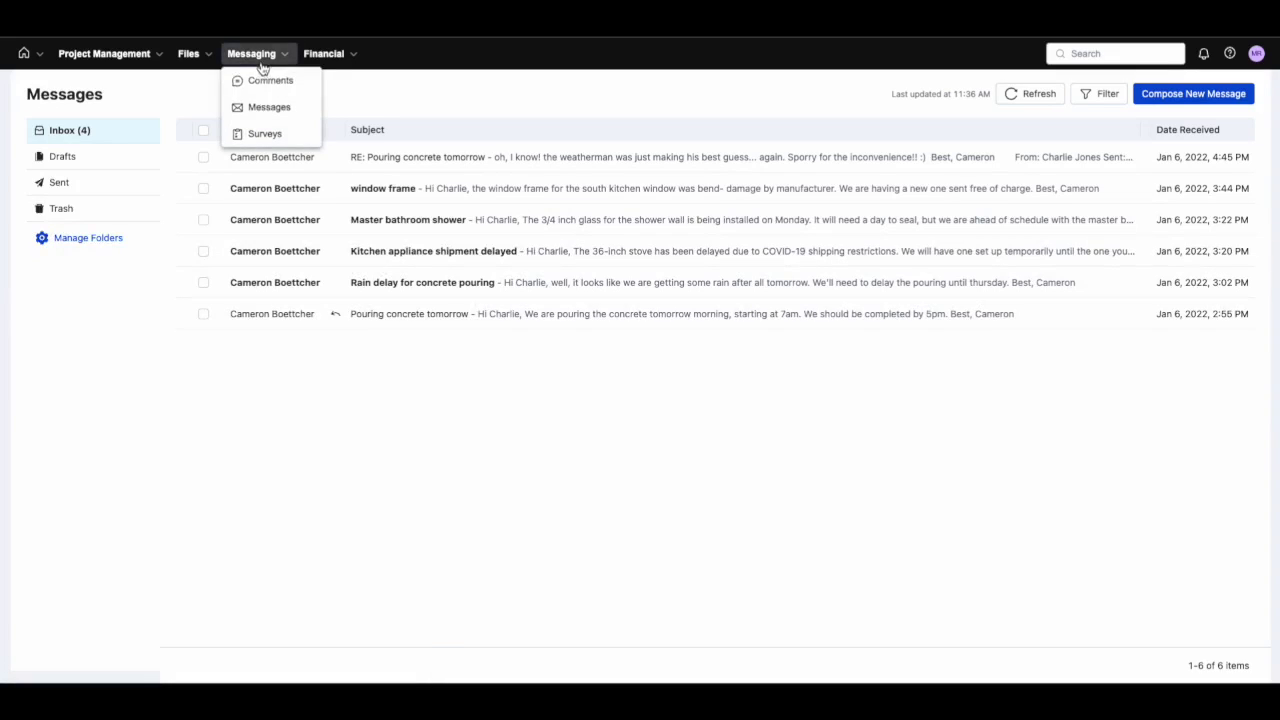
pyautogui.click(292, 139)
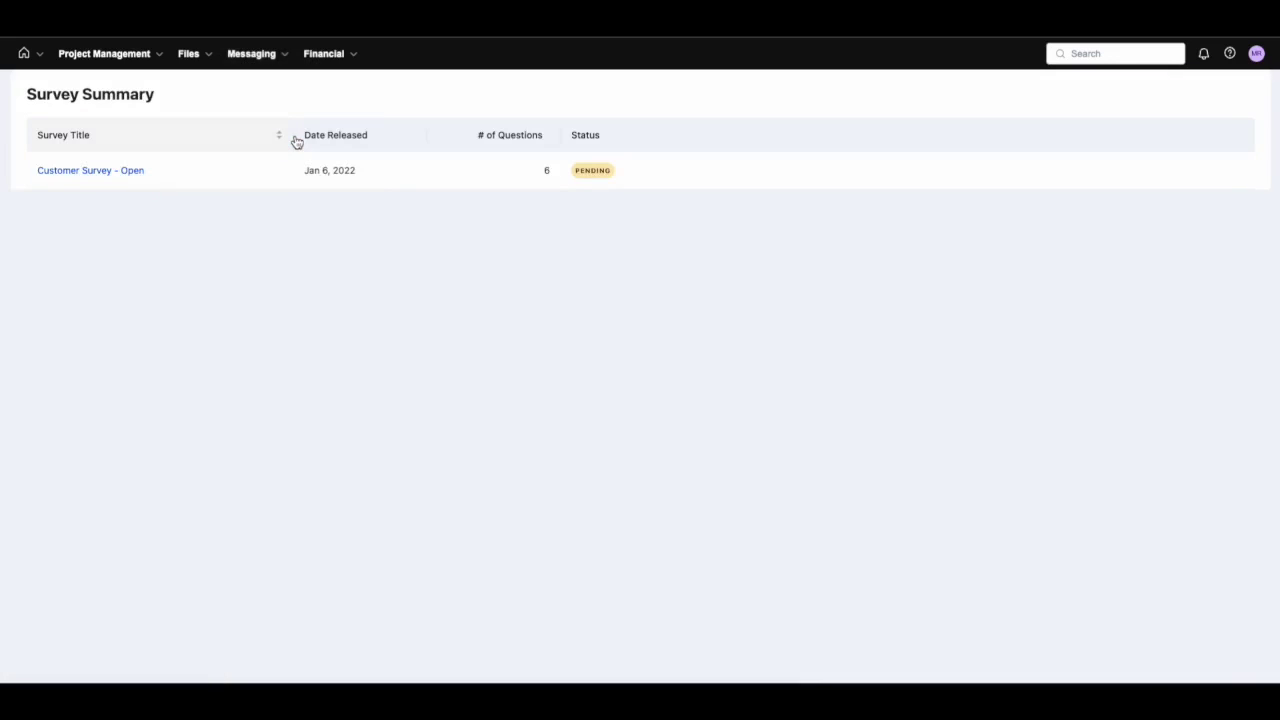
pyautogui.click(125, 170)
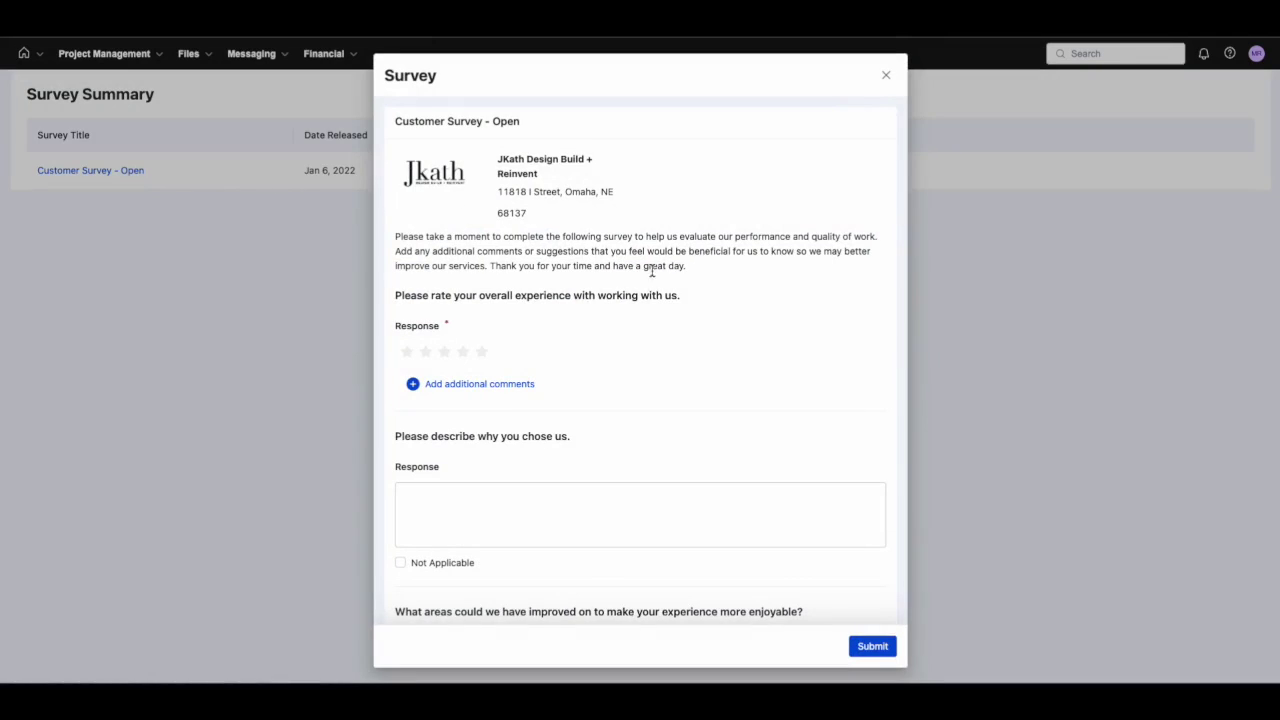
pyautogui.scroll(-5, 720, 293)
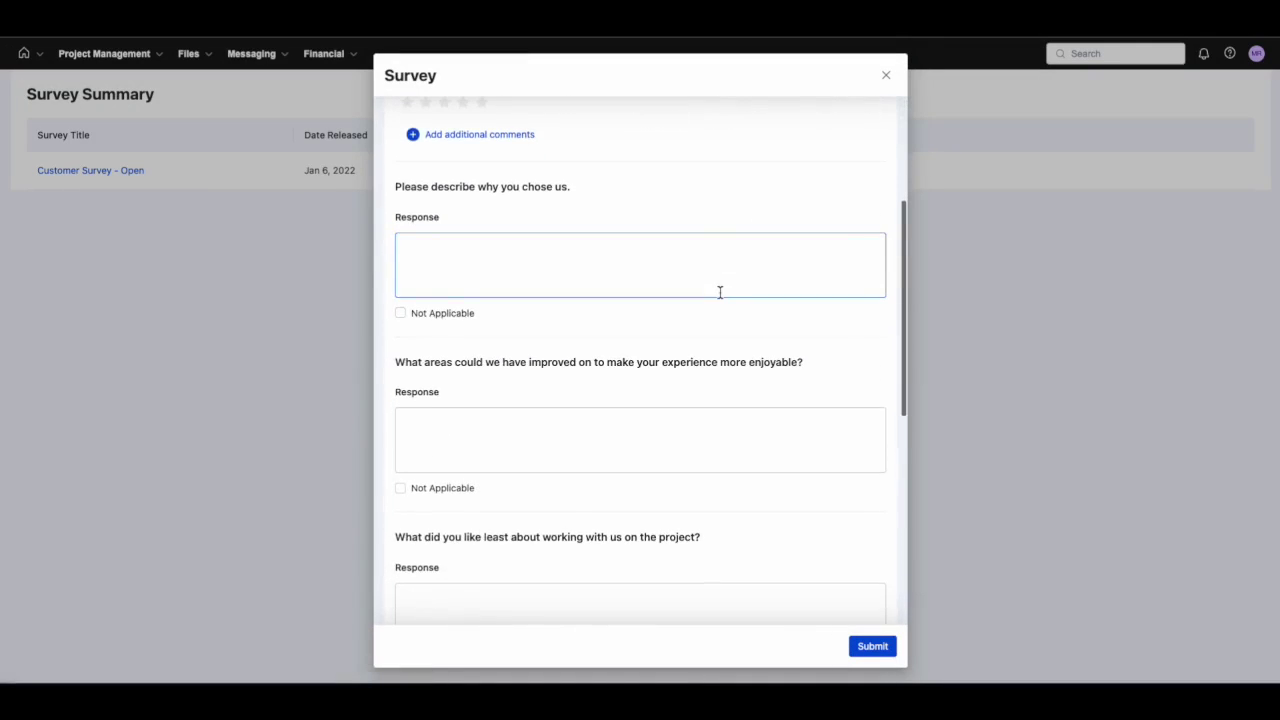
# - Close the survey and open invoice OI-0002 ($3,238.80 due) from Financial > Invoices without paying
pyautogui.click(887, 77)
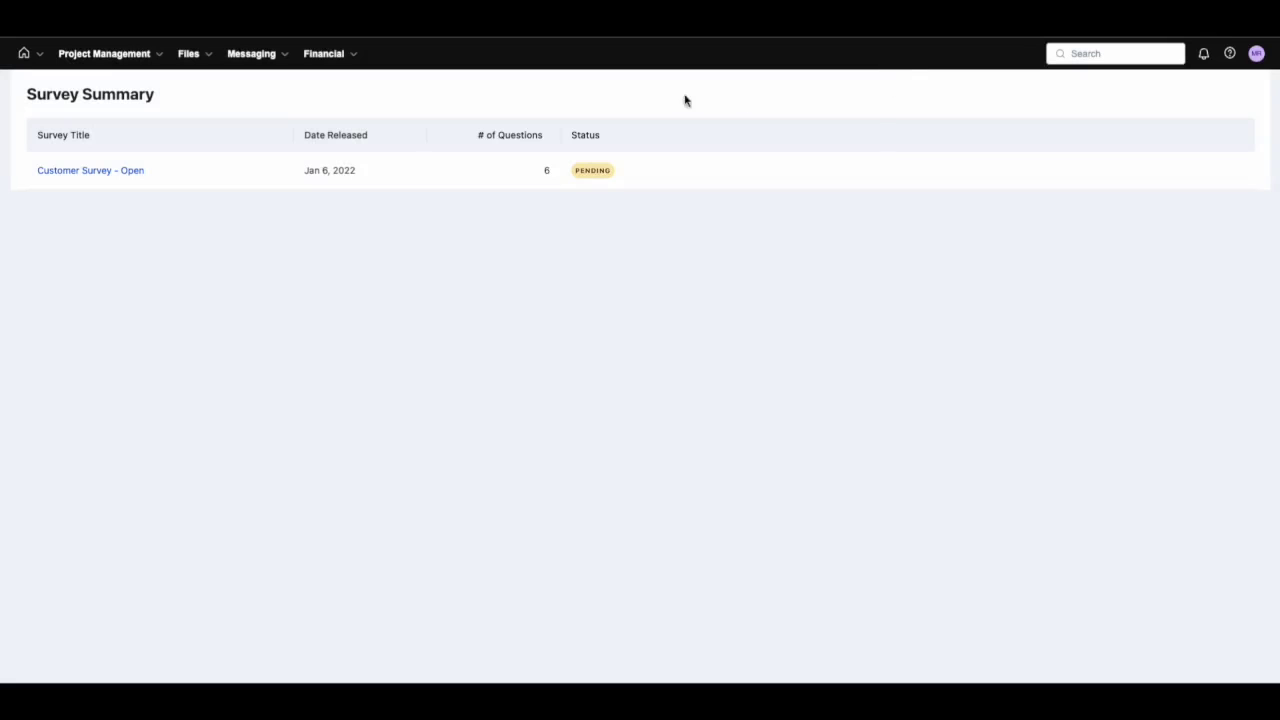
pyautogui.click(343, 62)
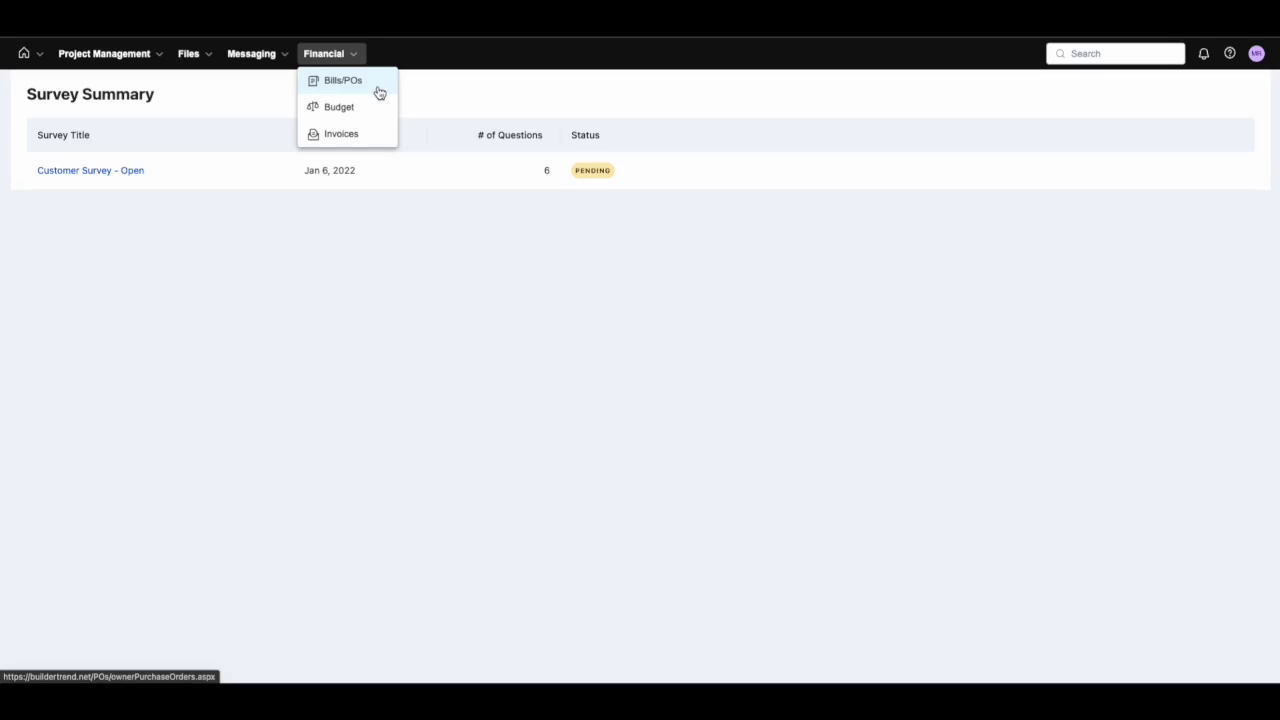
pyautogui.click(380, 140)
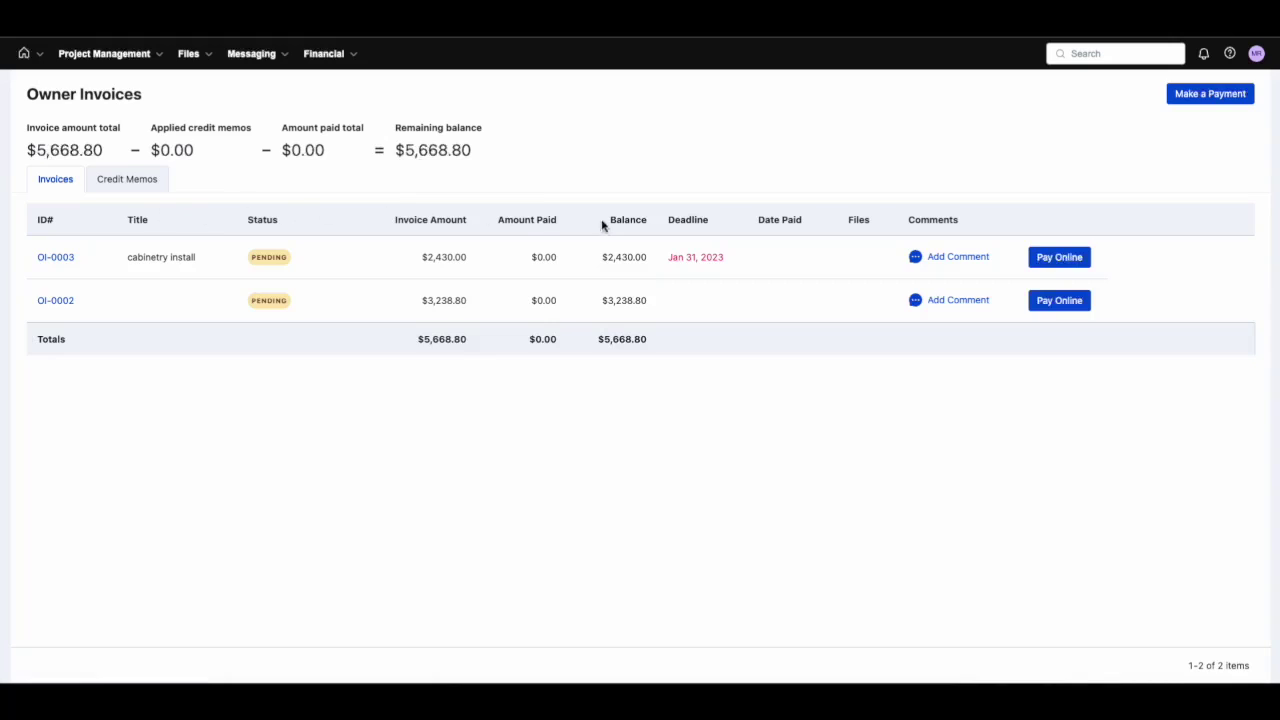
pyautogui.click(1059, 300)
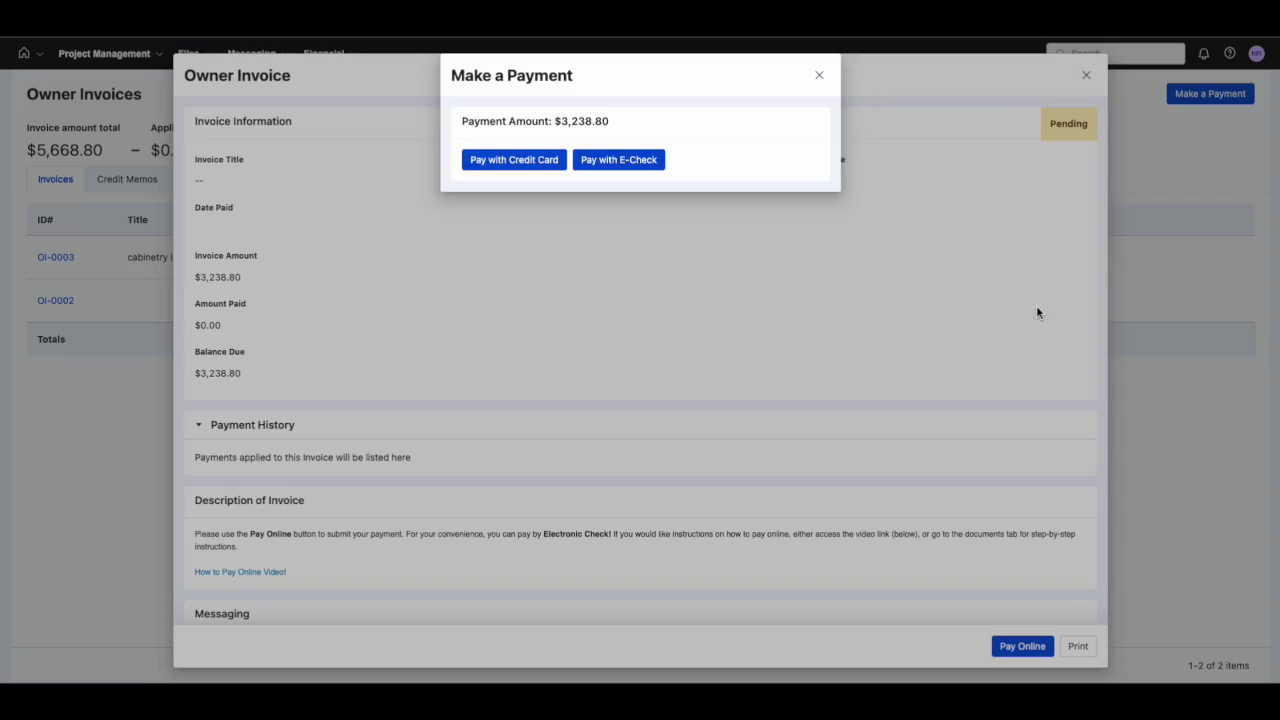
pyautogui.click(818, 76)
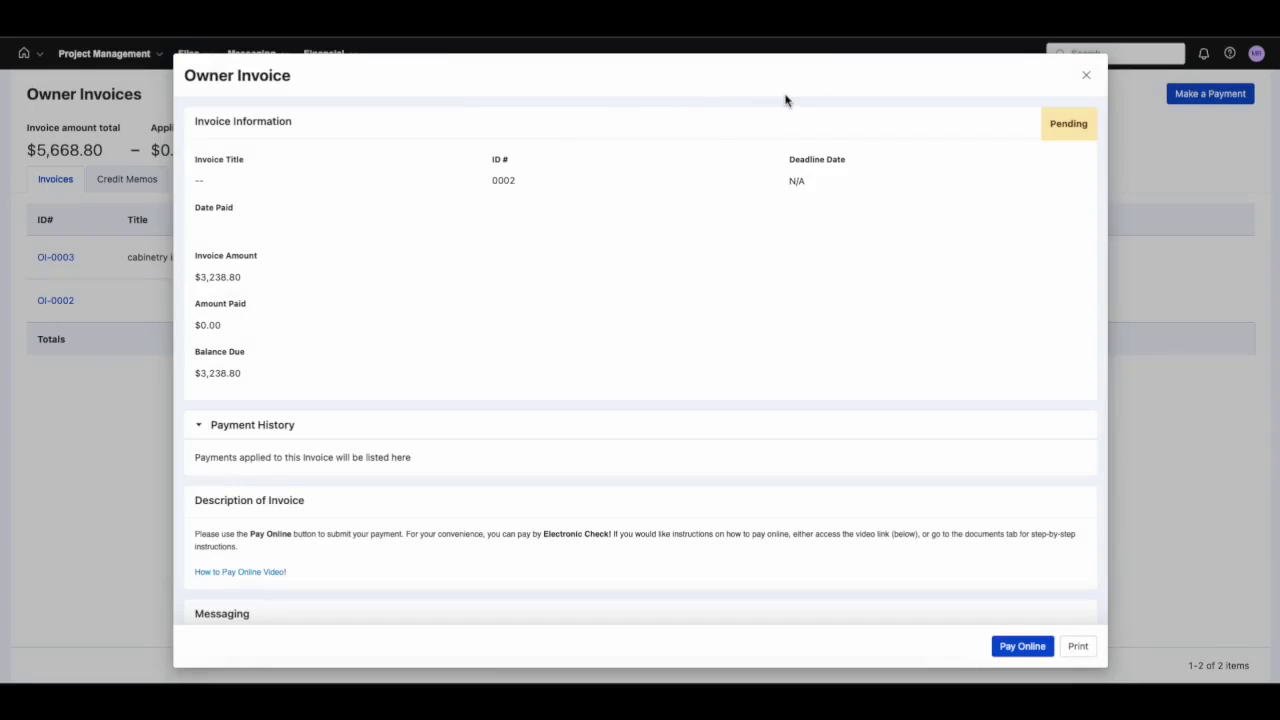
# - Close the invoice details and open Settings from the avatar menu
pyautogui.click(1086, 76)
pyautogui.click(1256, 55)
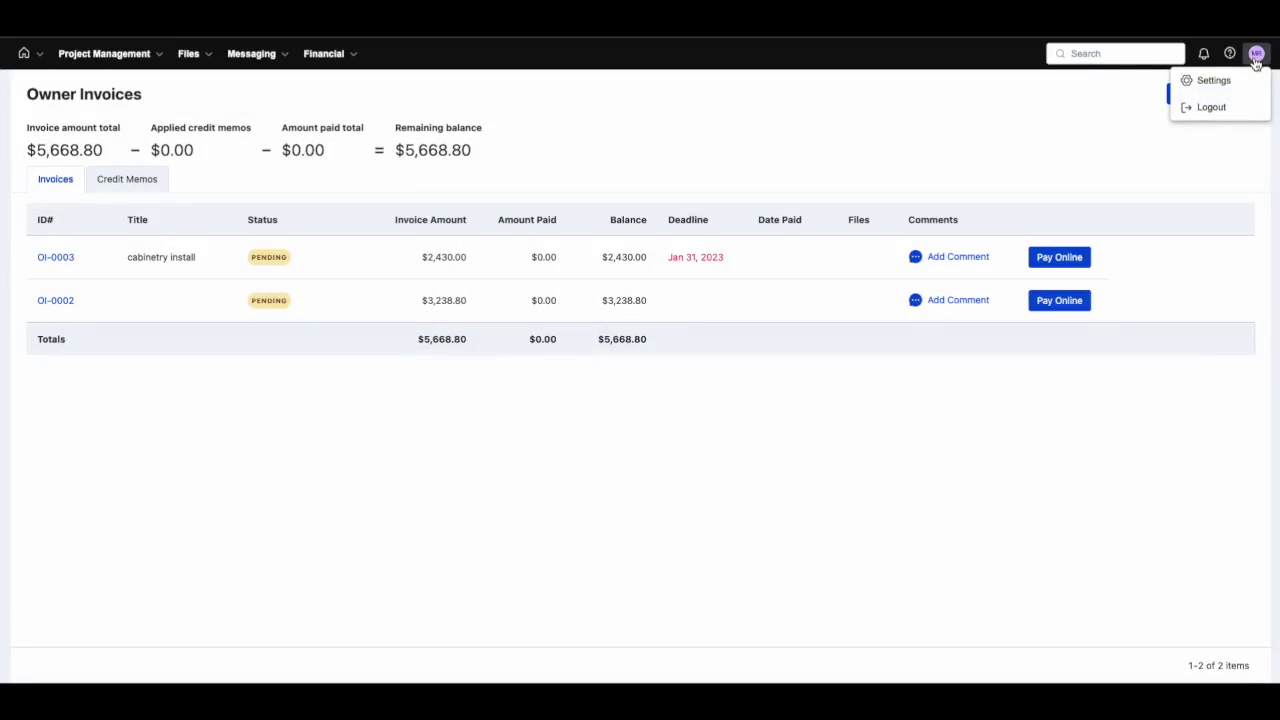
pyautogui.click(1235, 83)
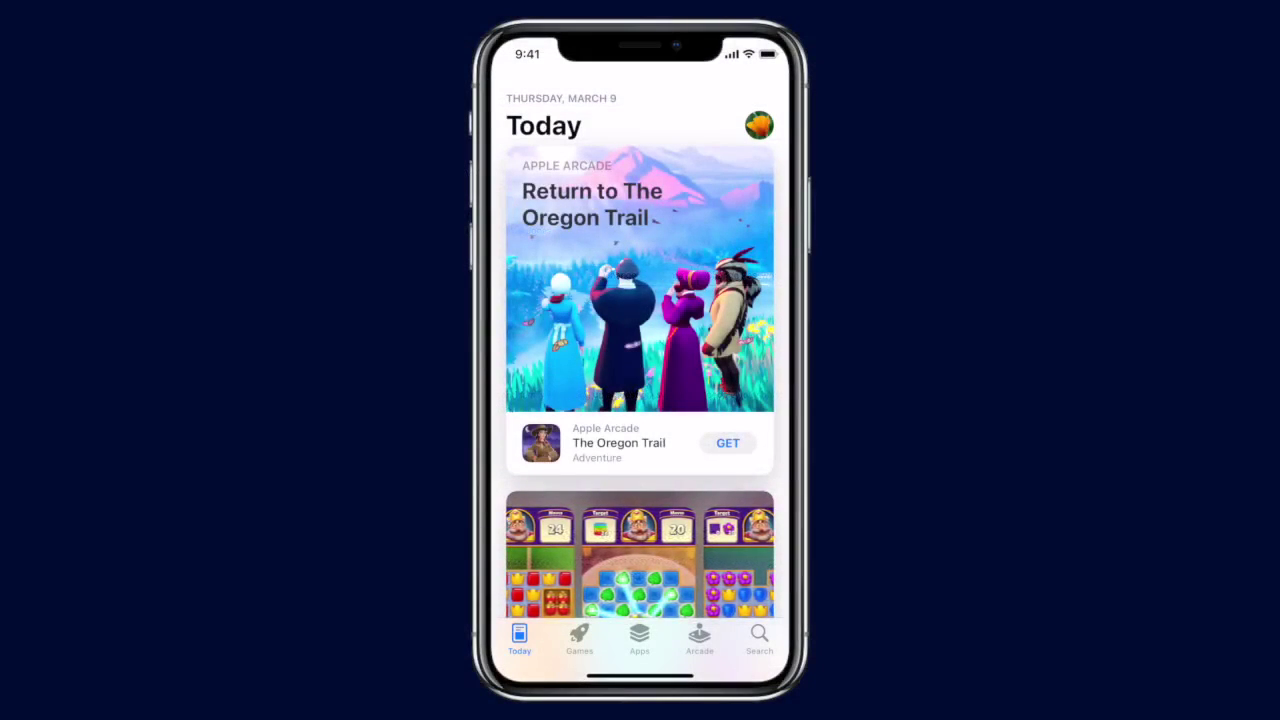
# - Search the App Store for 'builder', launch Buildertrend, and scroll its Home dashboard
pyautogui.click(640, 163)
pyautogui.write('bu')
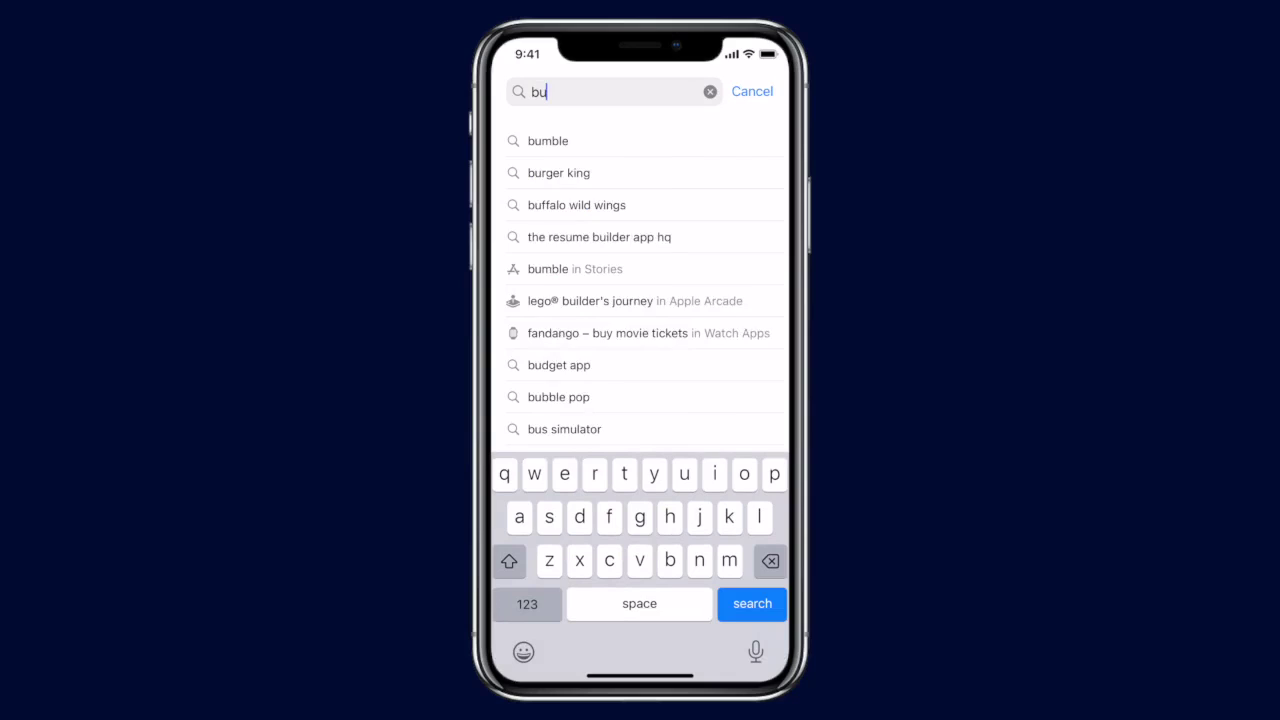
pyautogui.write('ilder')
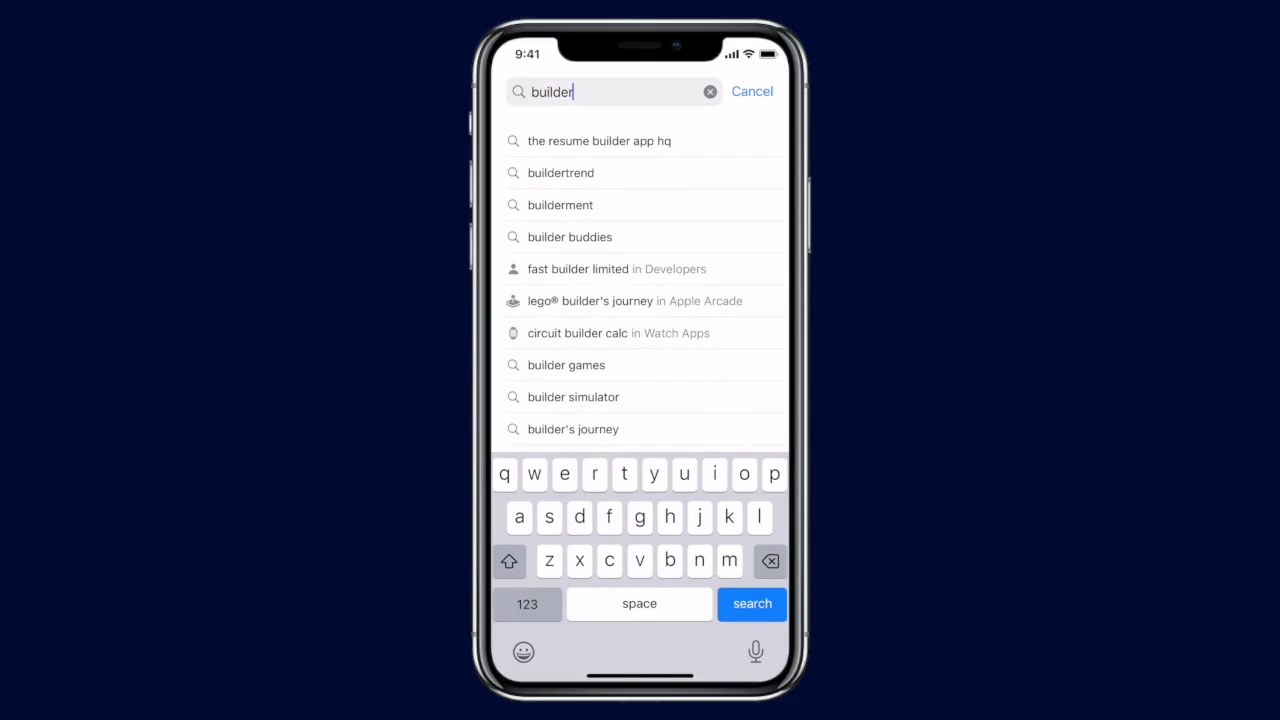
pyautogui.click(560, 172)
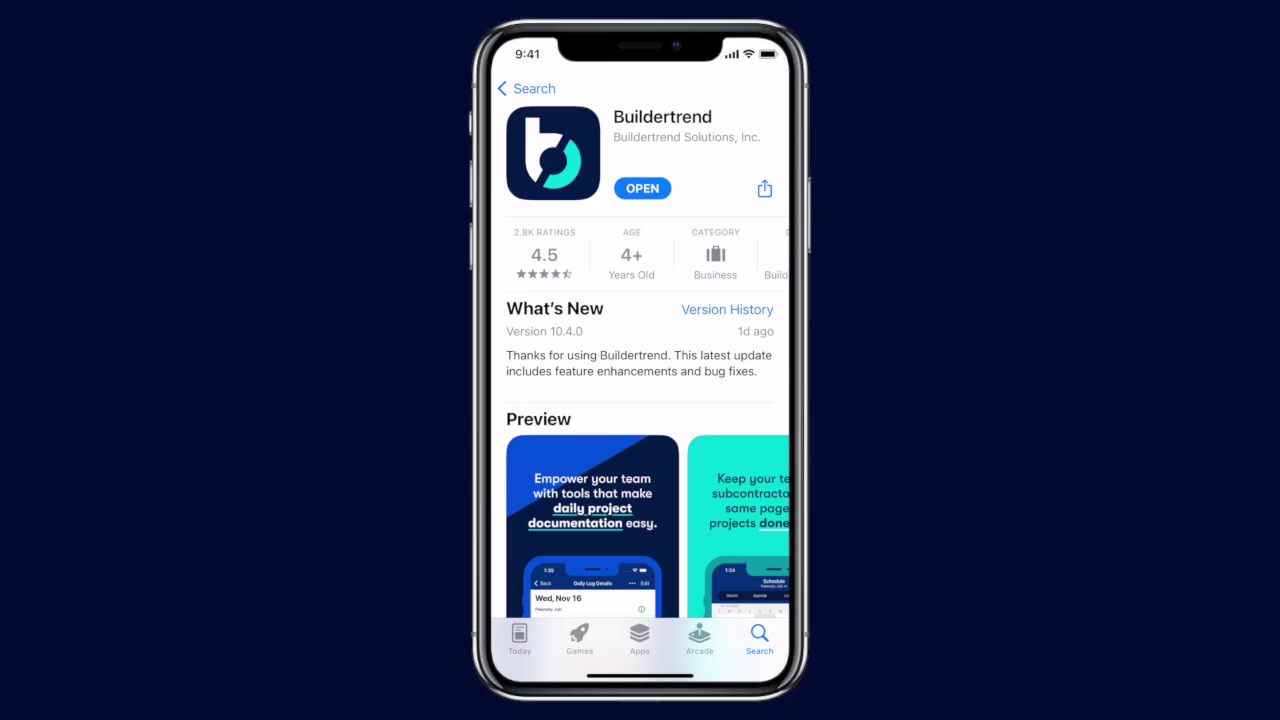
pyautogui.click(642, 188)
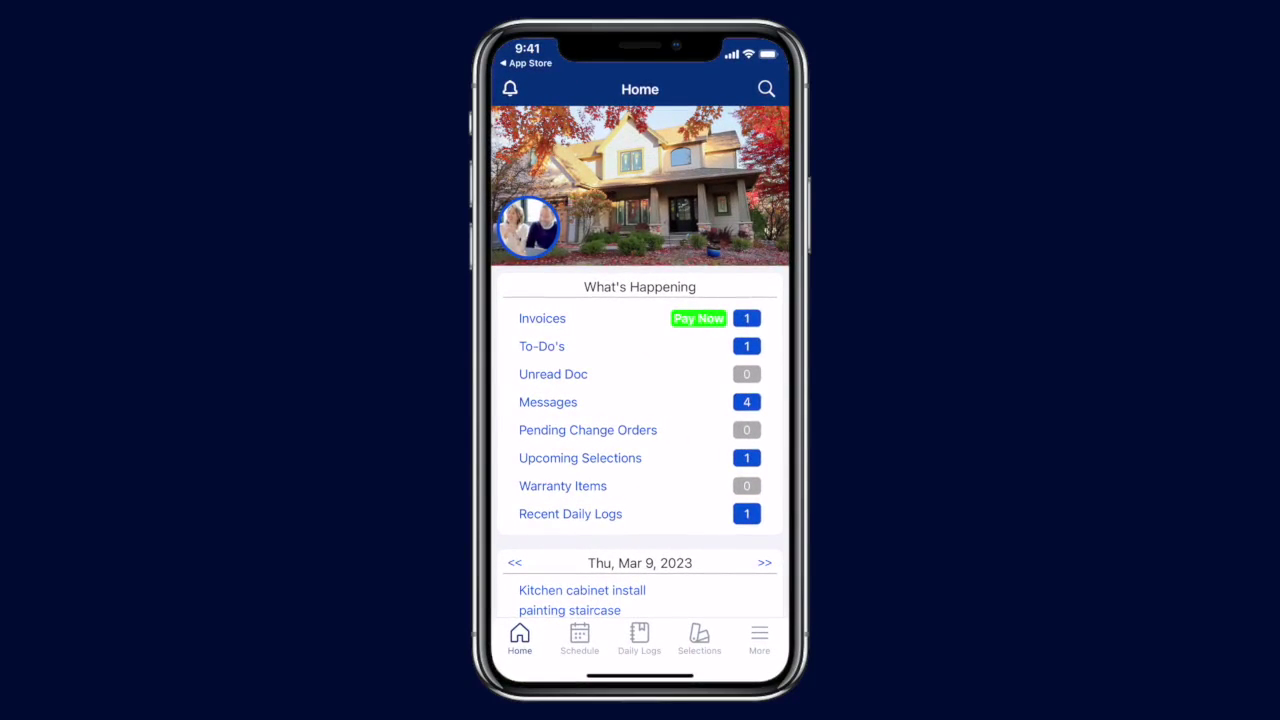
pyautogui.scroll(-4, 640, 362)
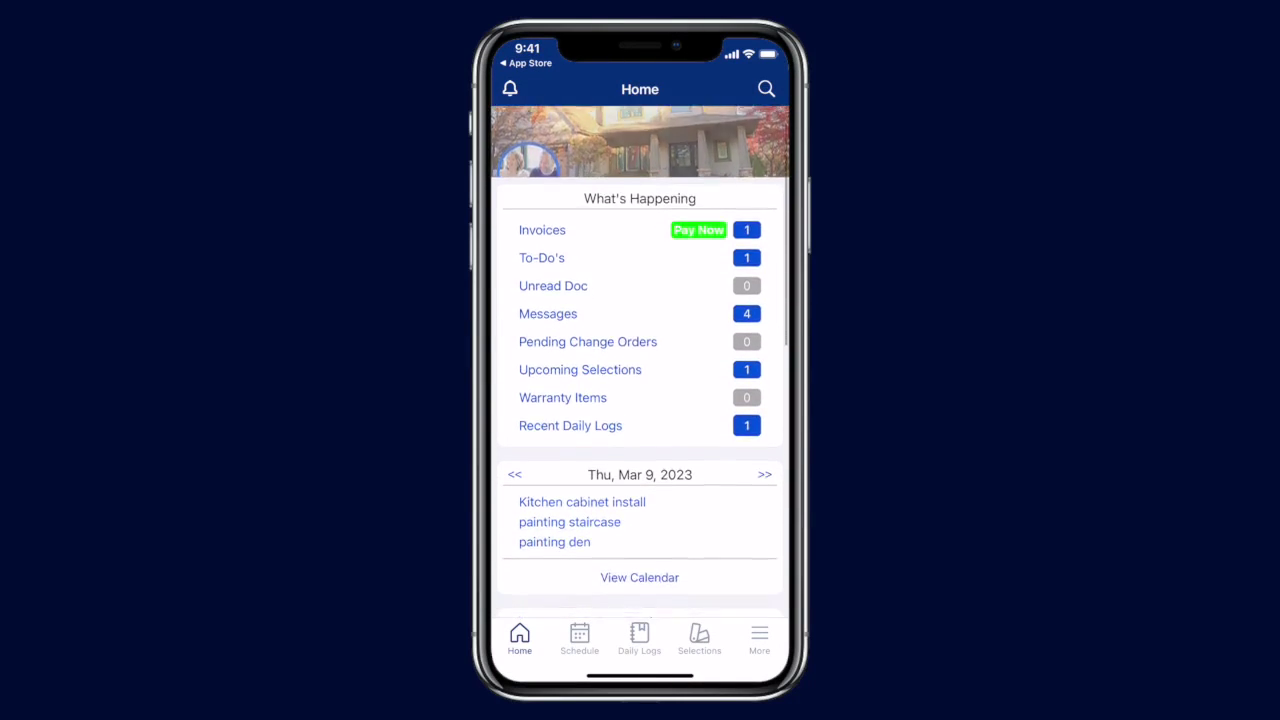
pyautogui.scroll(-5, 640, 362)
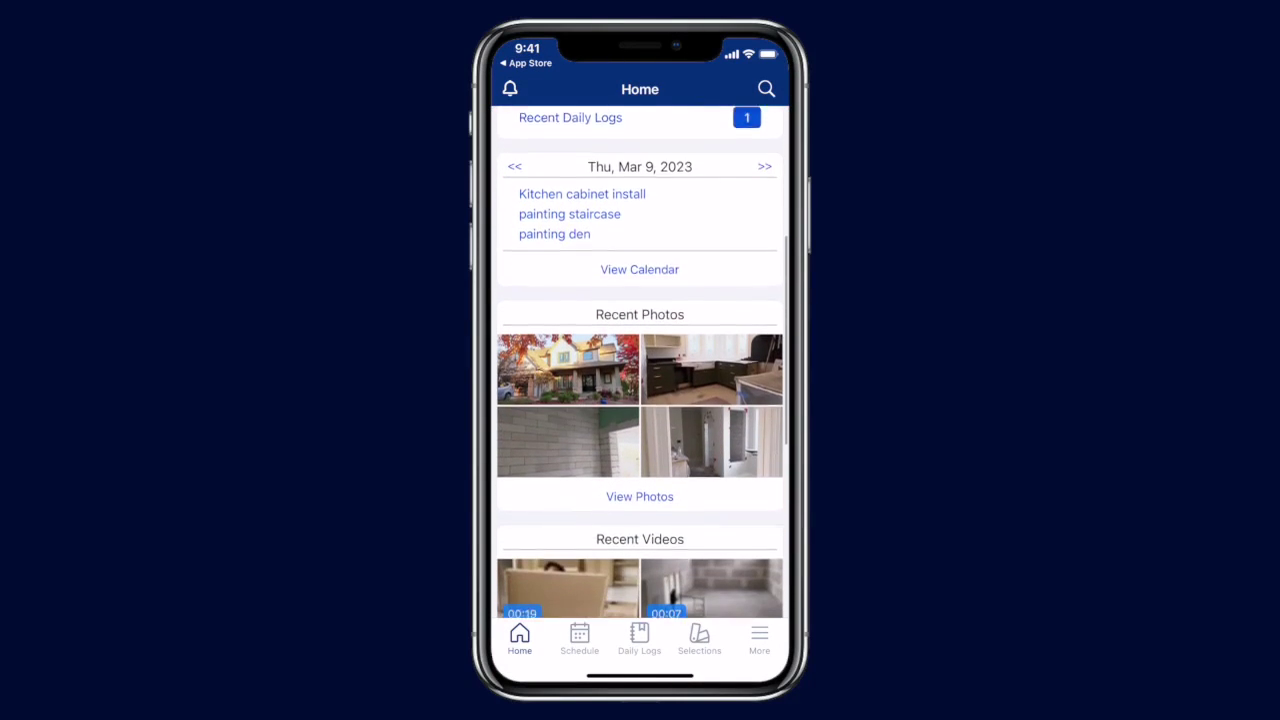
pyautogui.scroll(-4, 640, 362)
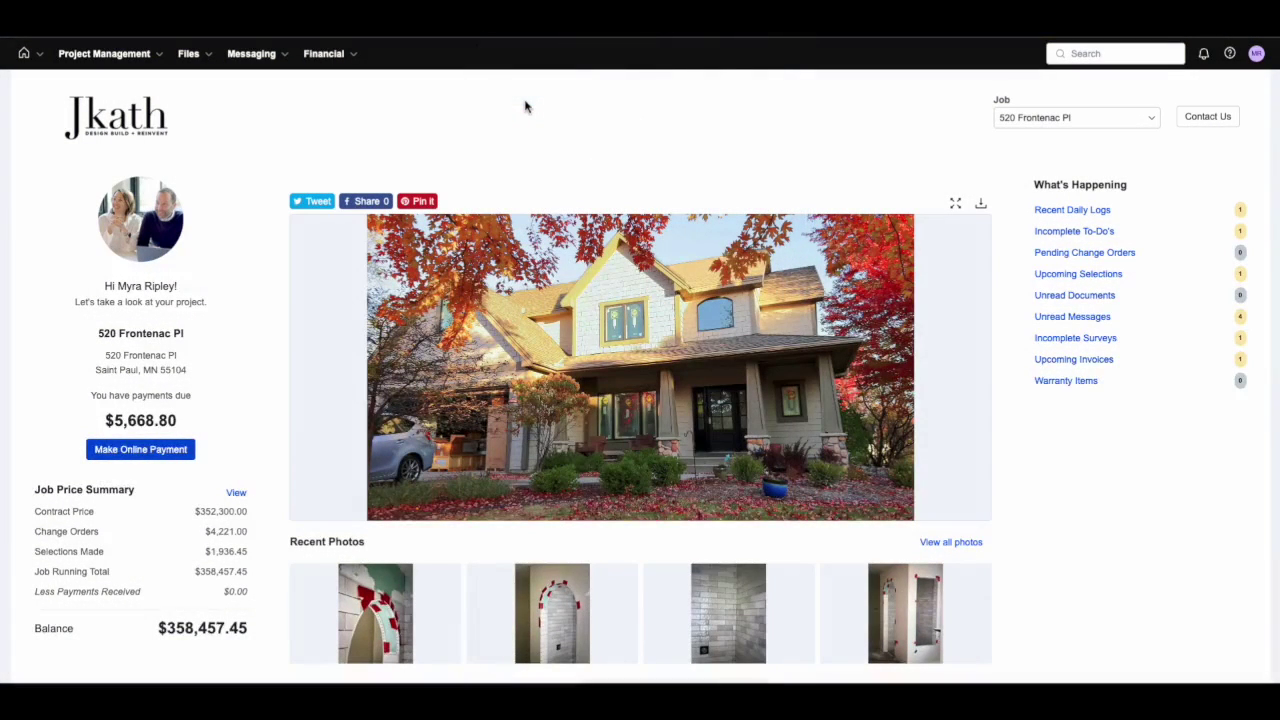
pyautogui.click(1096, 120)
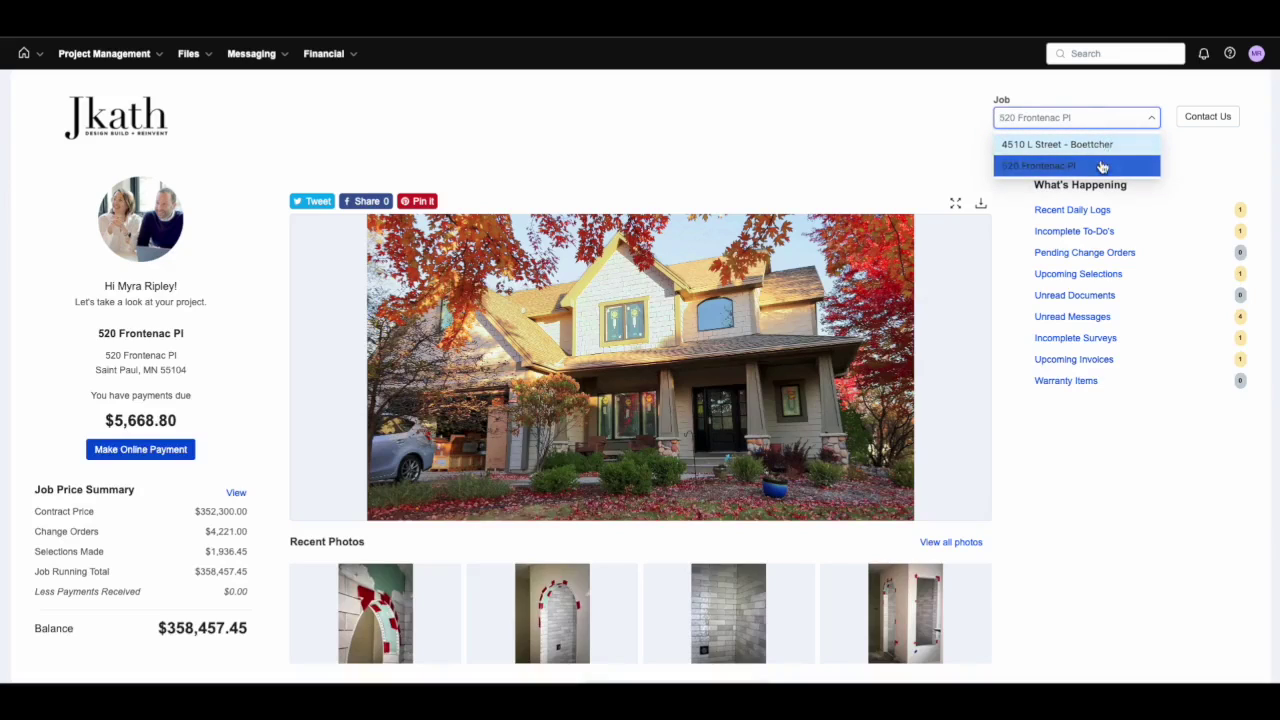